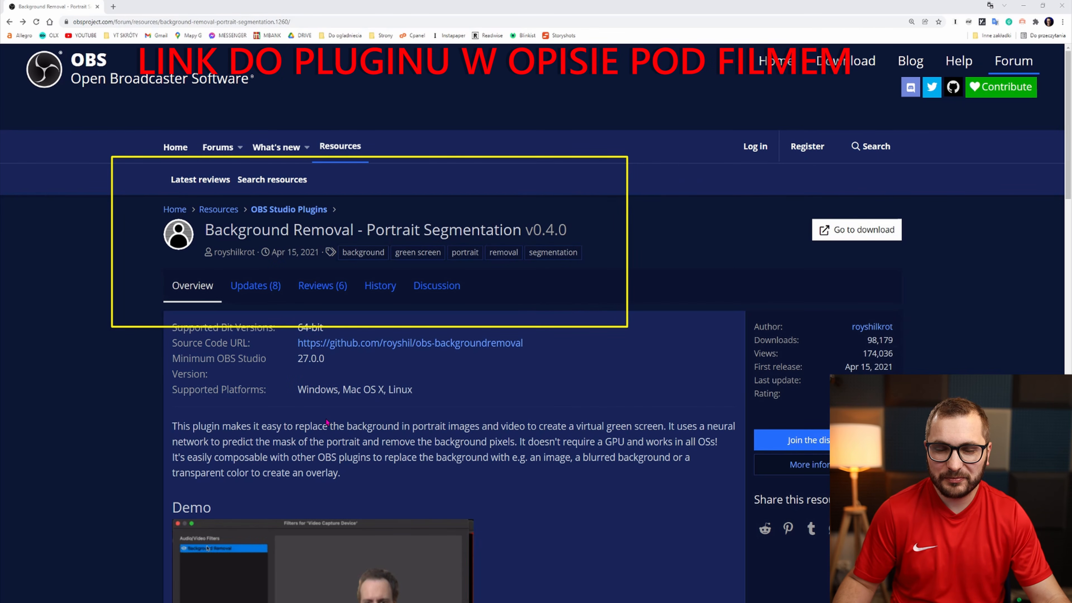
Step: Download obs-backgroundremoval-0.4.0-win64.zip from the plugin's release page and show the downloaded archive in its folder
click(857, 230)
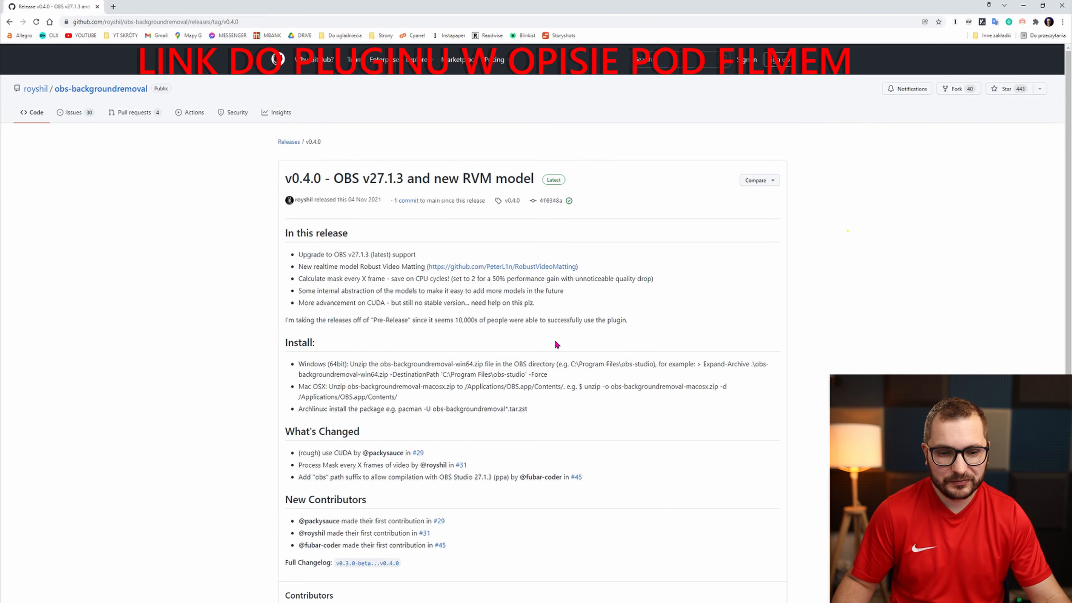
scroll(557, 344, down, 5)
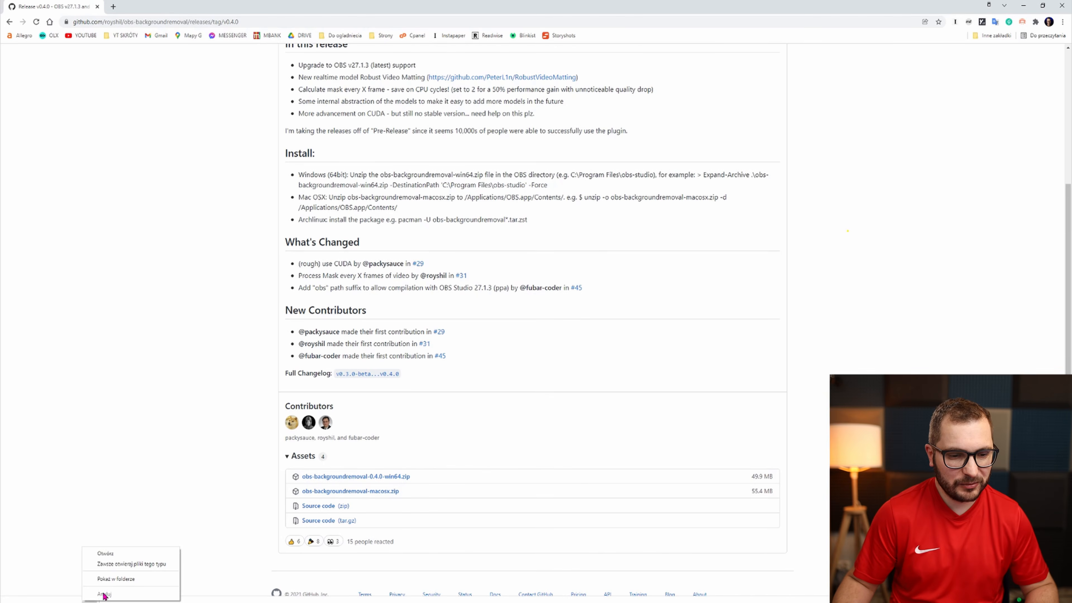
click(115, 581)
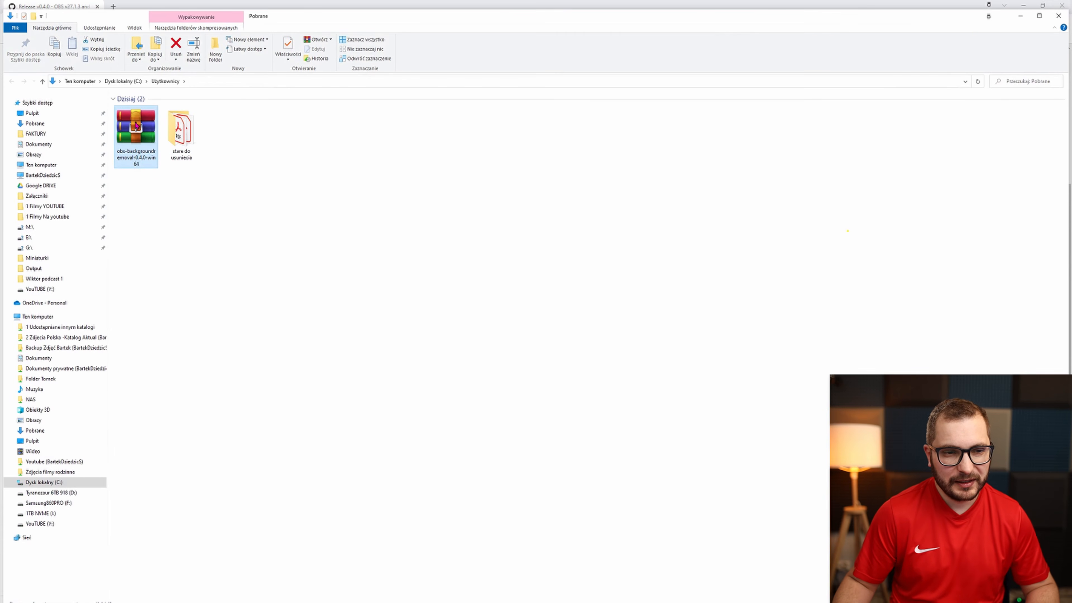
Step: Extract the background removal archive into the downloads folder and copy the extracted data and obs-plugins folders
right_click(135, 122)
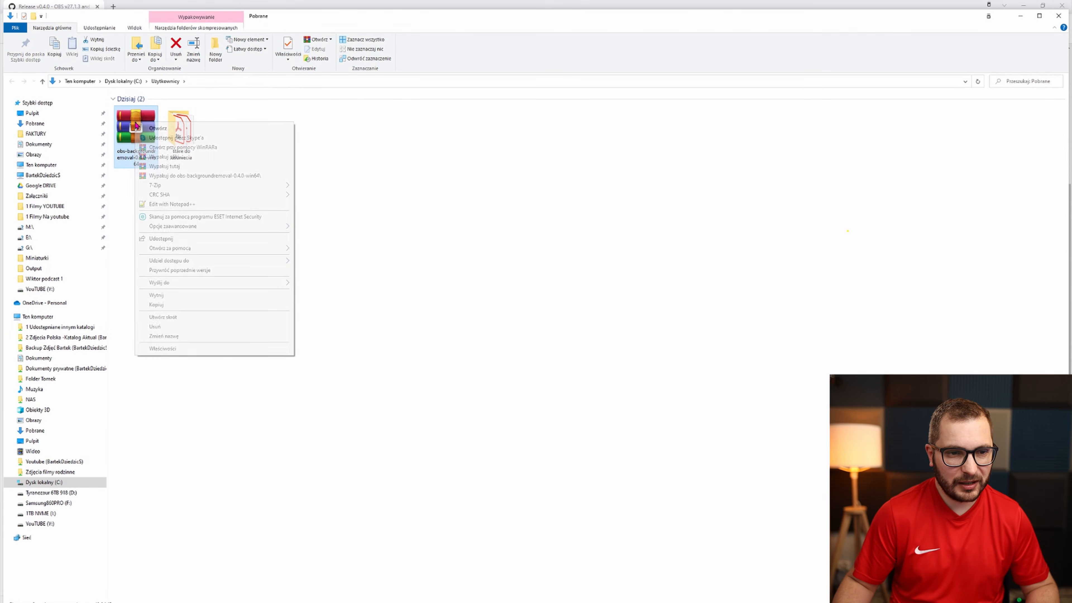
click(170, 166)
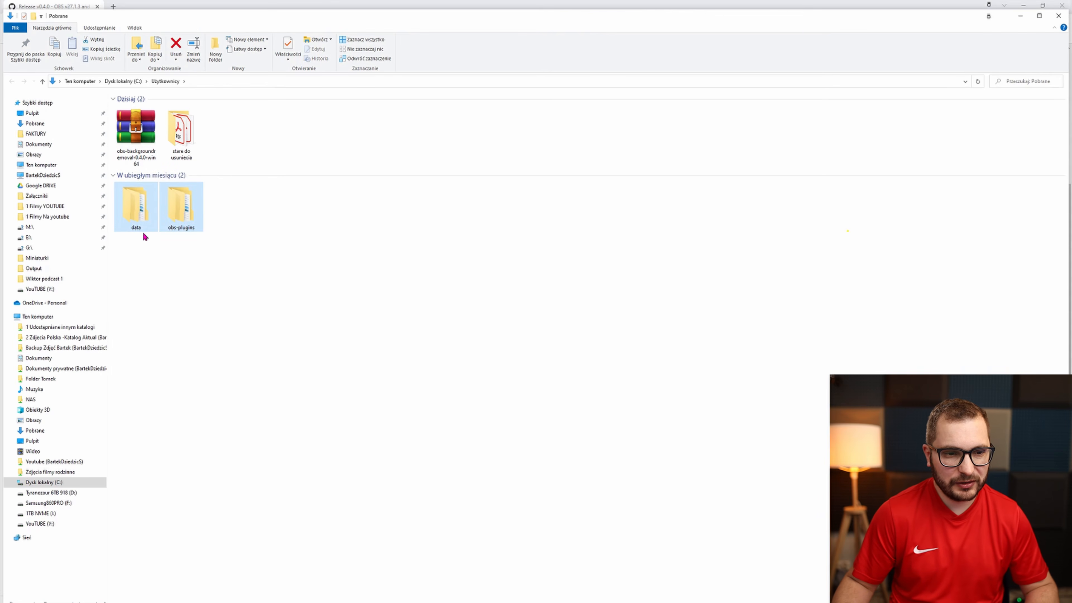
right_click(136, 207)
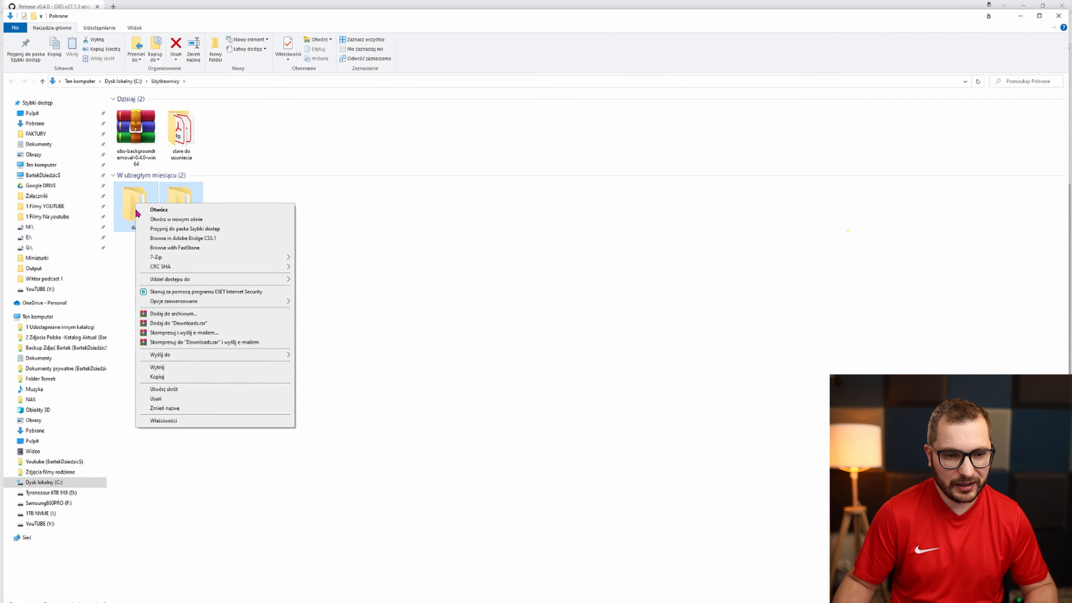
click(182, 378)
Step: Paste the copied folders into C:\Program Files\obs-studio, replacing the files with the same names
click(53, 484)
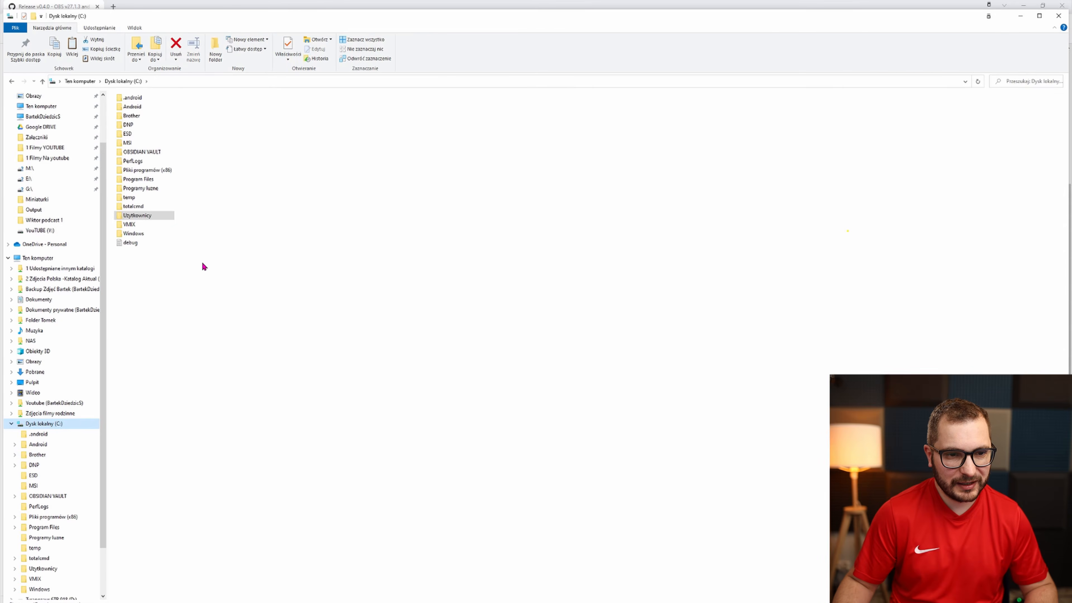
double_click(138, 181)
scroll(160, 338, down, 5)
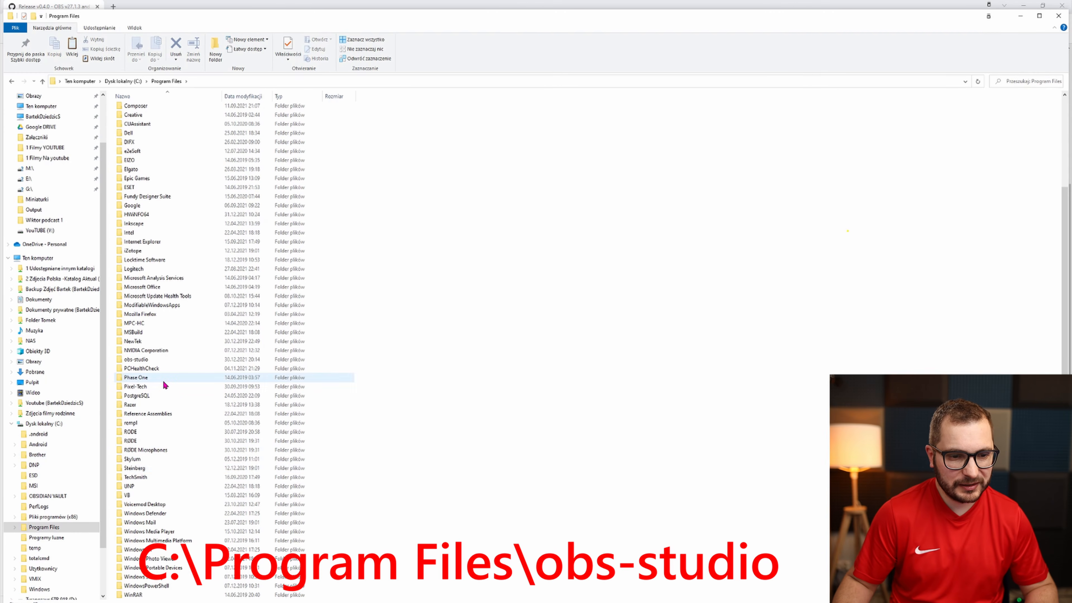
double_click(140, 359)
key(ctrl+v)
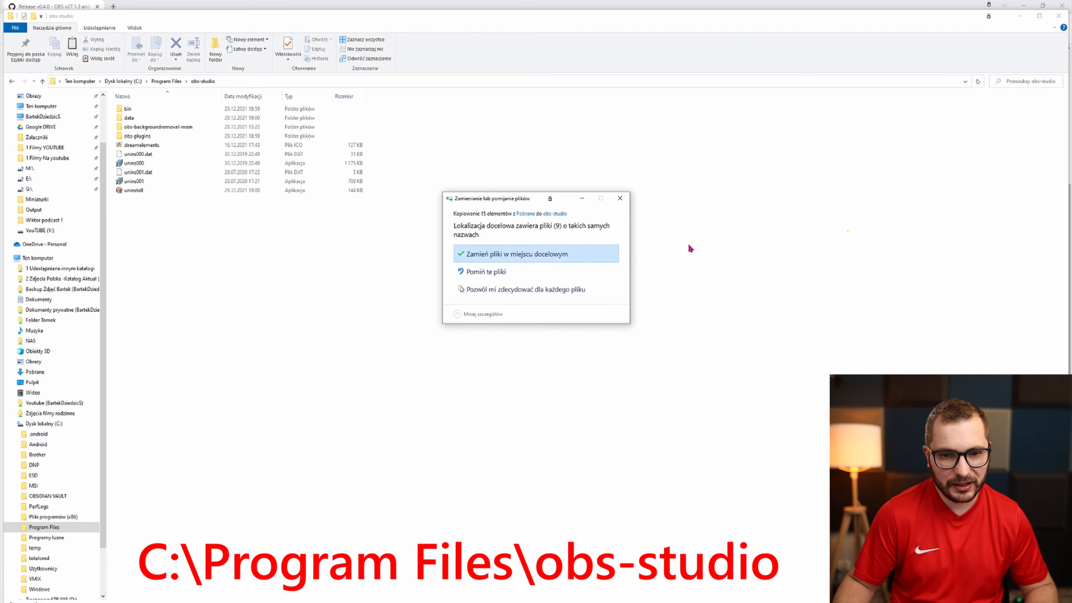
click(503, 256)
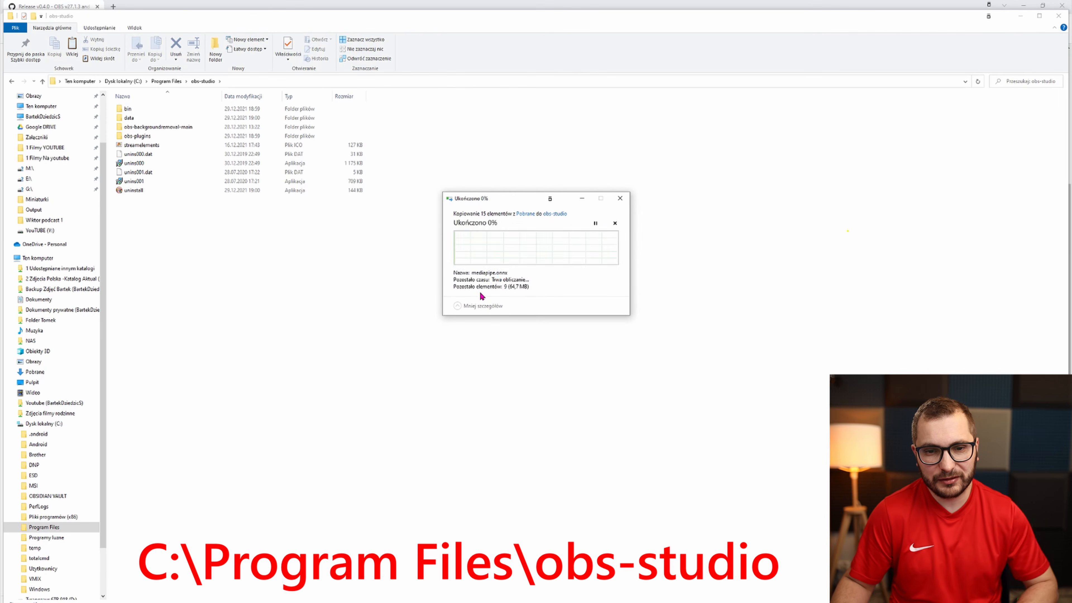
click(521, 284)
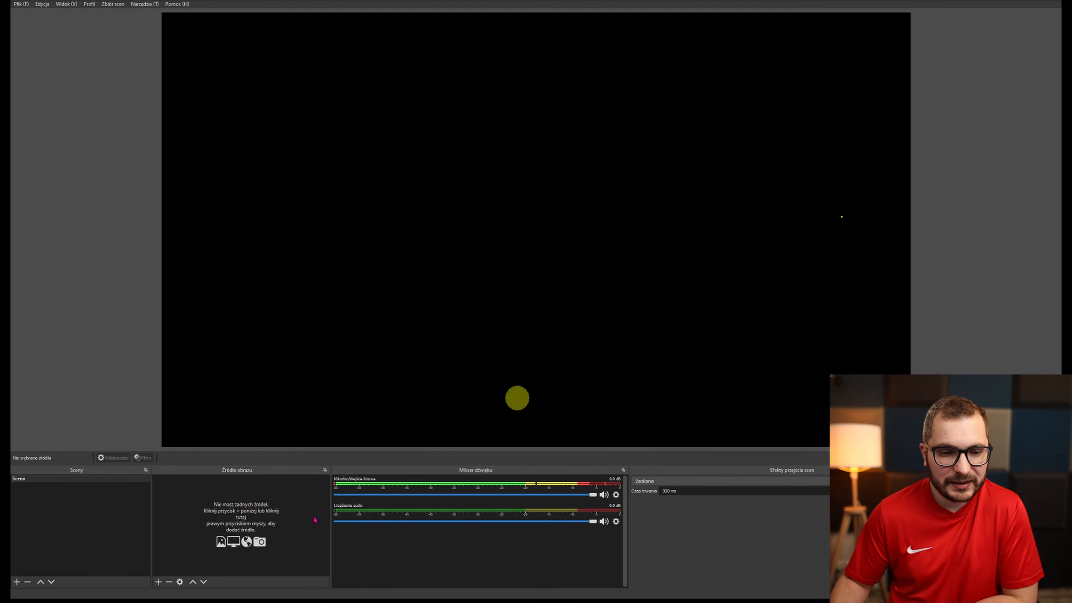
Step: In OBS, add a new video capture device source to the scene with Blackmagic Design as its device
click(156, 582)
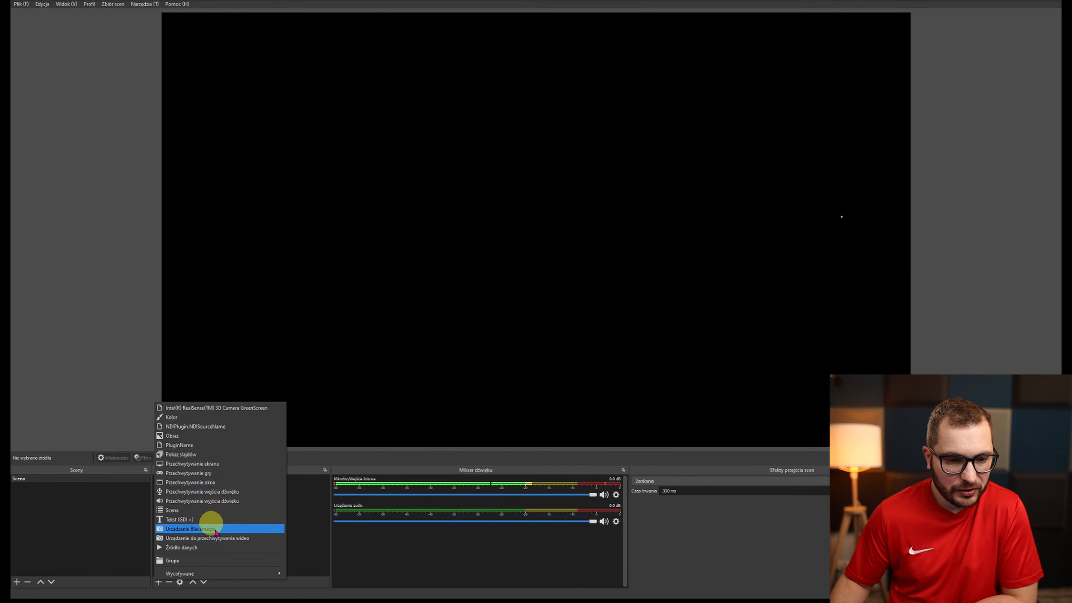
click(230, 539)
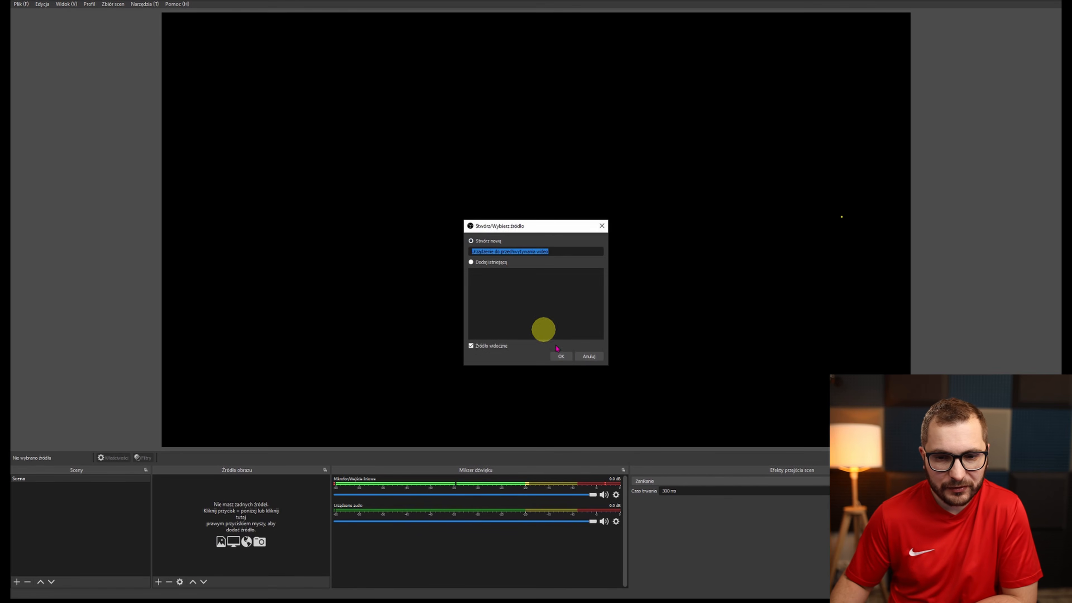
click(563, 355)
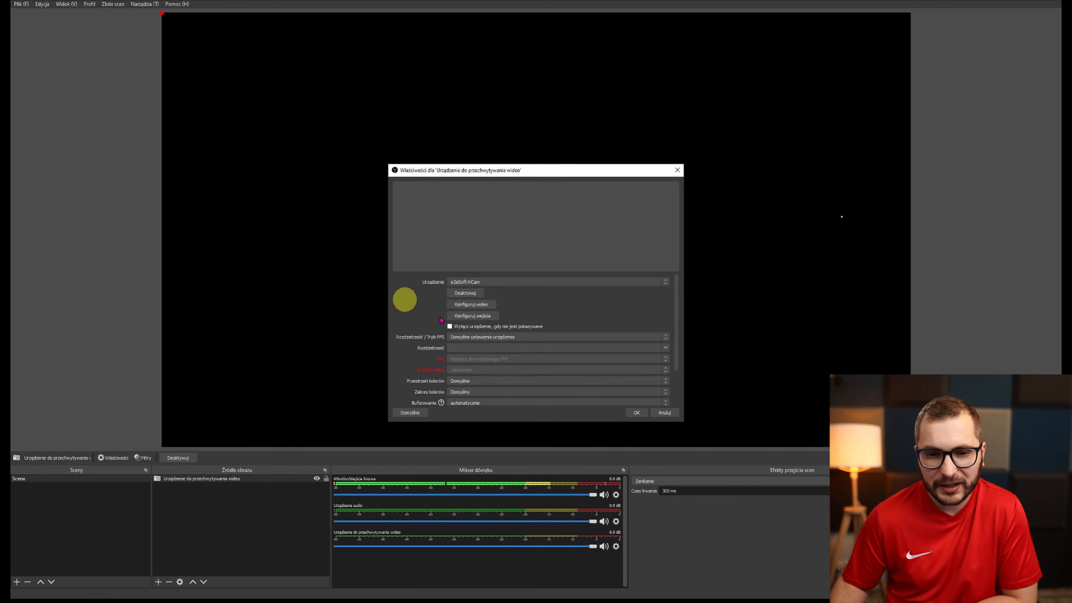
click(485, 282)
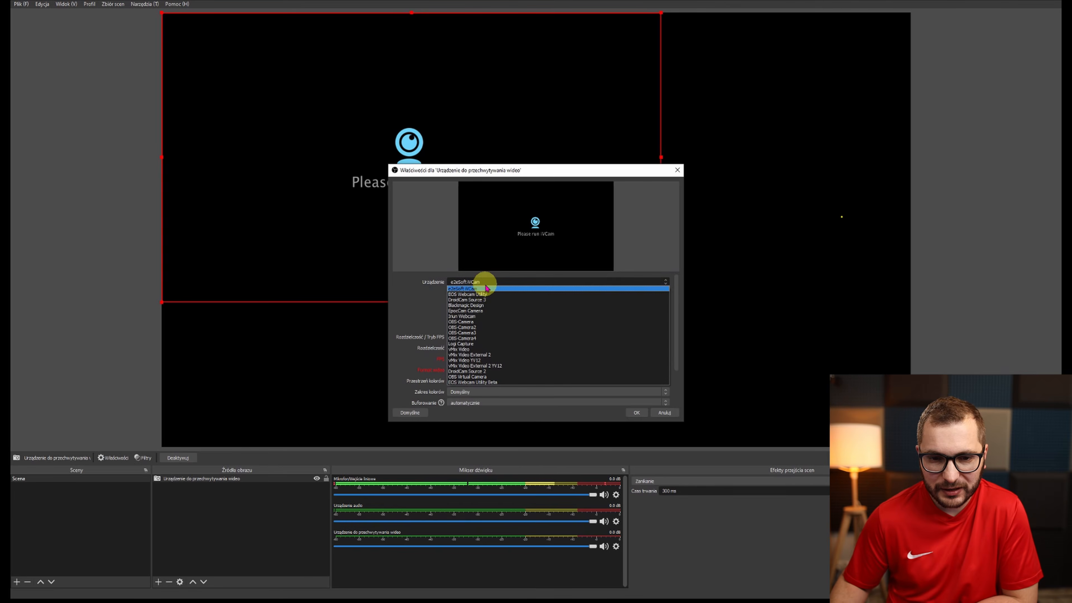
click(494, 306)
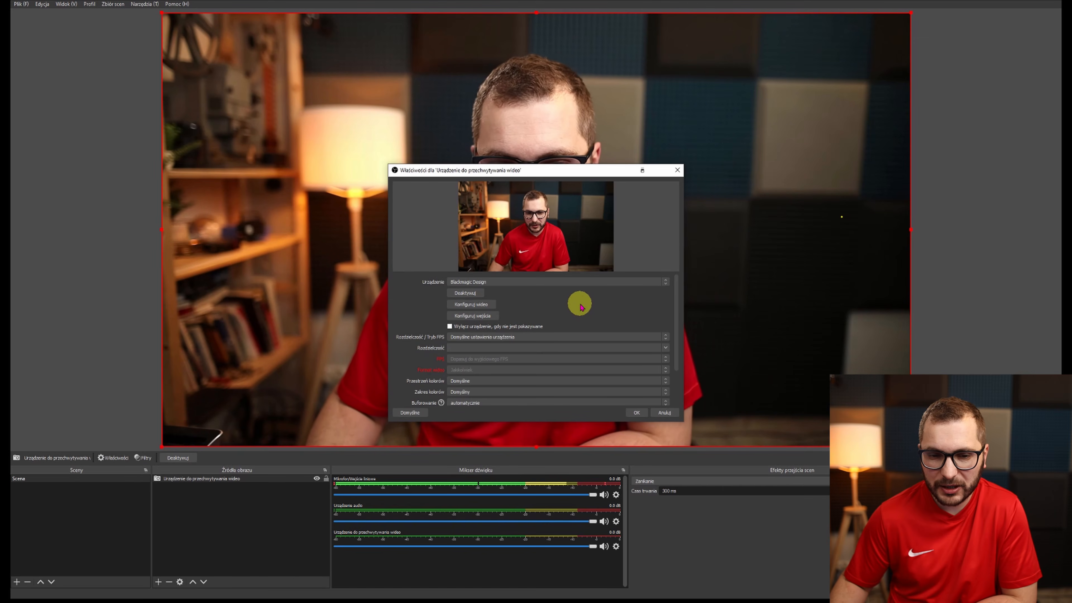
Step: Give the capture device a custom resolution of 1920x1080 at 25 FPS and accept its properties
click(656, 337)
click(595, 350)
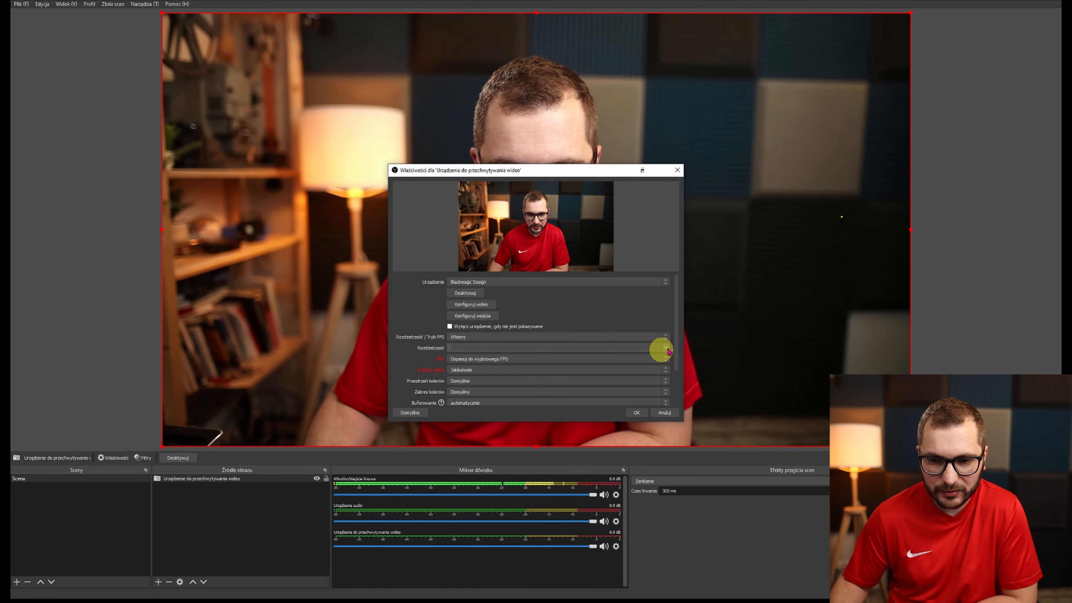
click(595, 349)
click(560, 355)
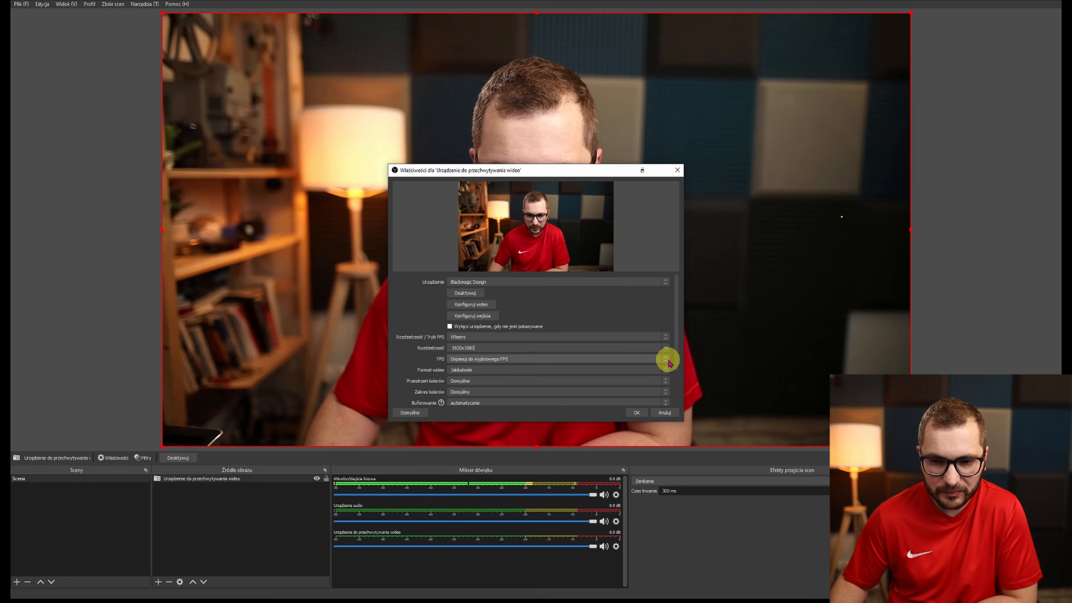
click(667, 359)
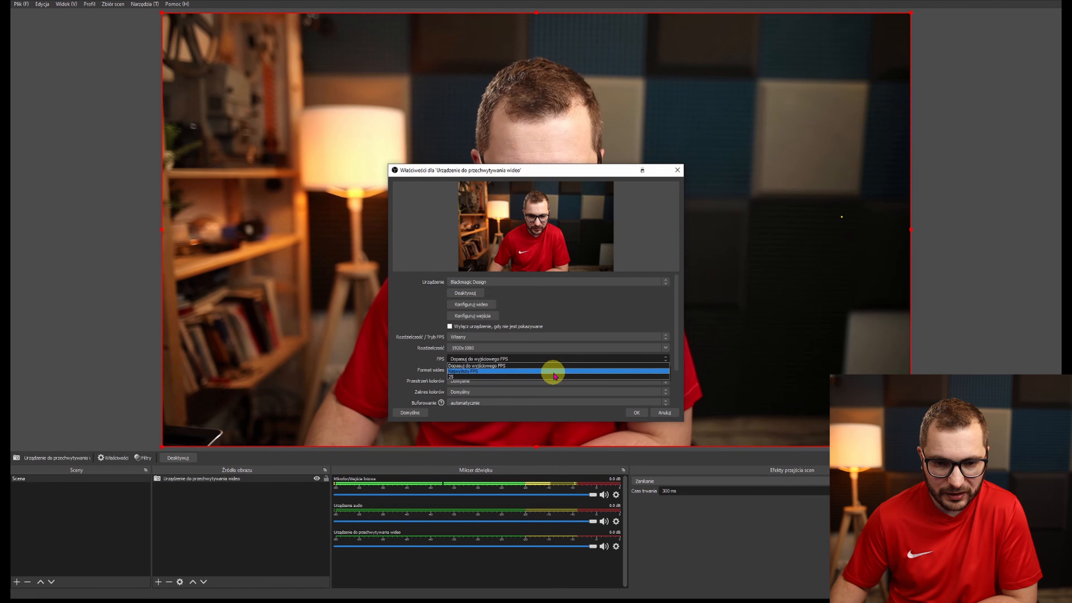
click(557, 377)
click(637, 413)
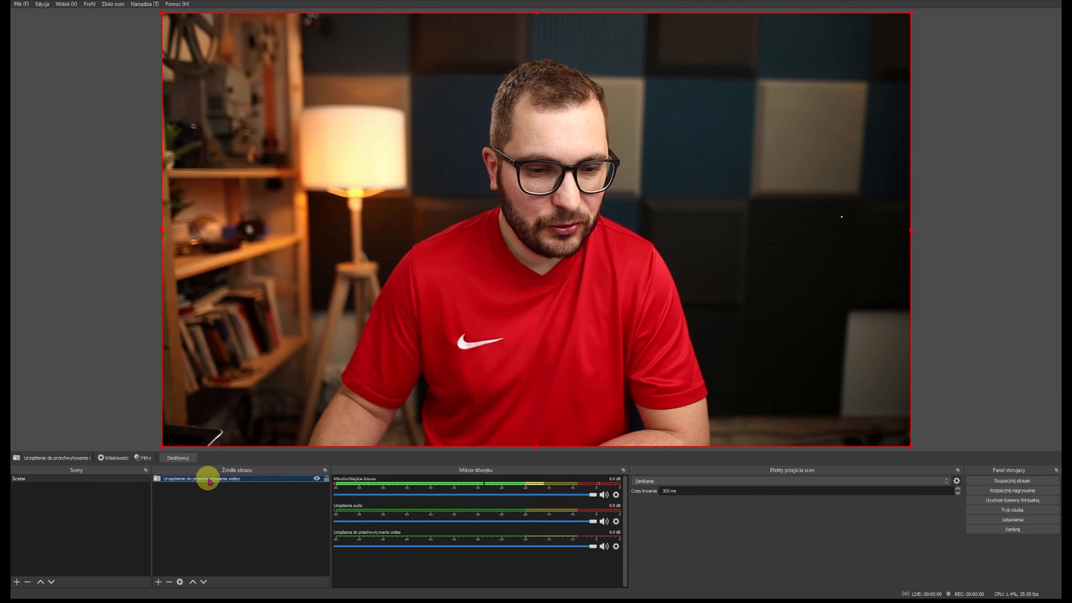
Step: Add the Background Removal filter to the video capture source and move the filters window clear of the preview
right_click(208, 479)
click(227, 465)
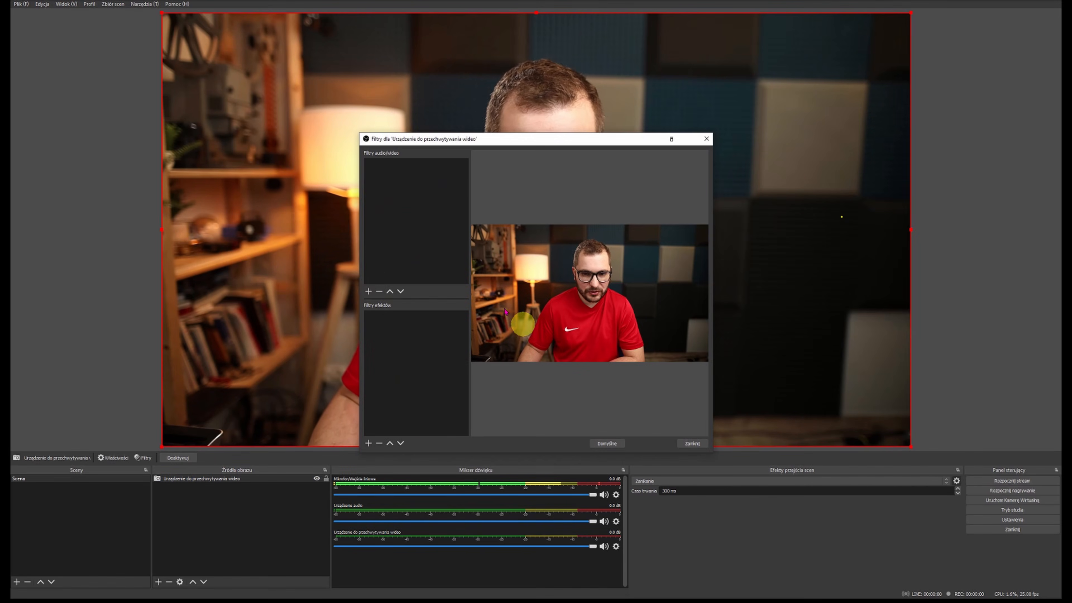
click(368, 293)
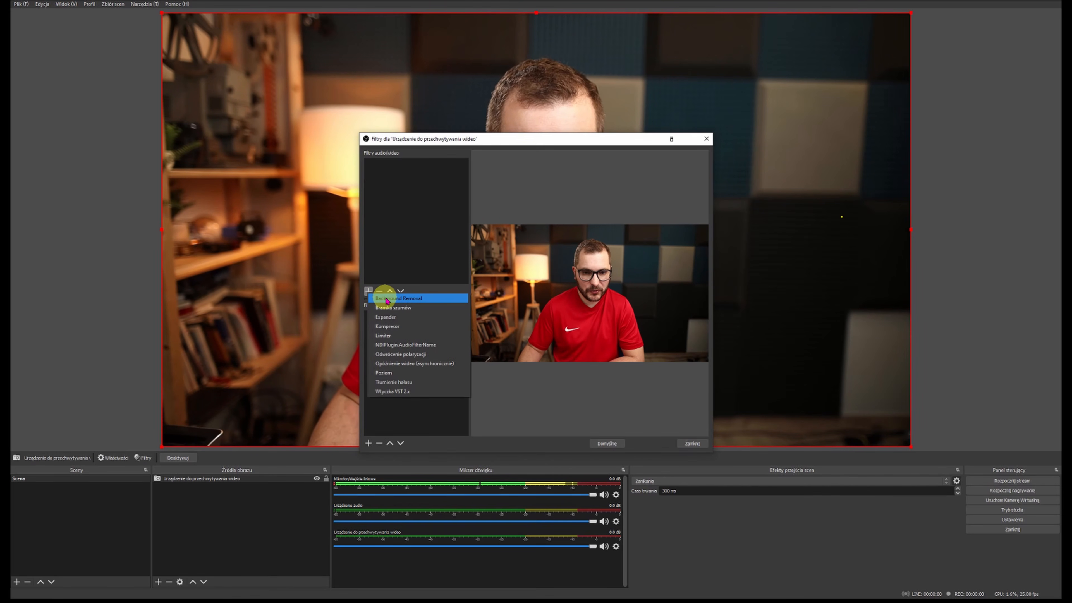
click(388, 299)
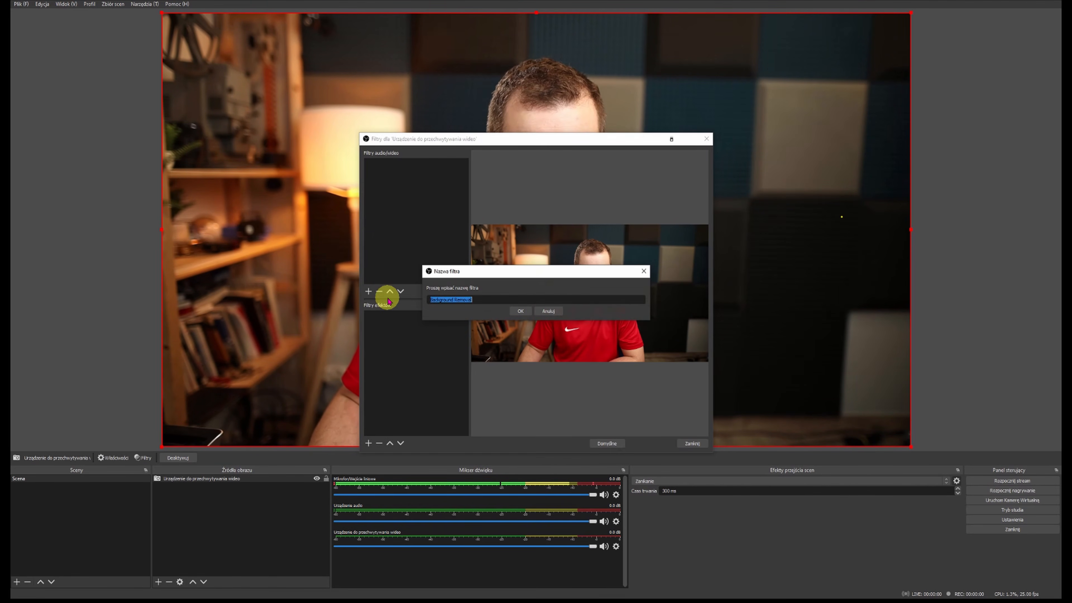
click(552, 313)
drag(563, 143, 911, 13)
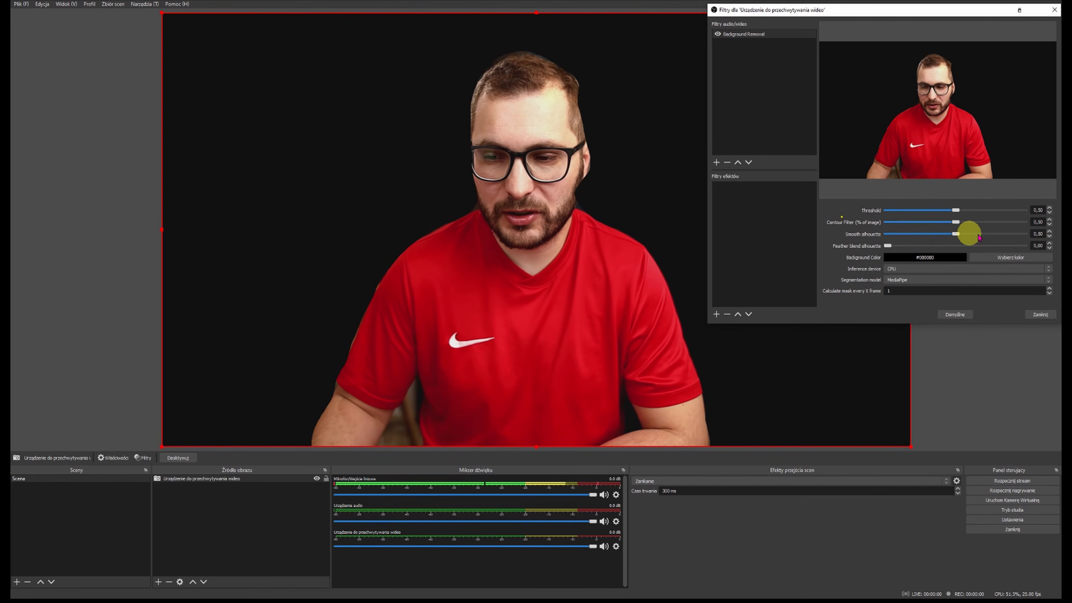
Step: Set the Background Removal filter's background color to bright green #00ff00
click(987, 257)
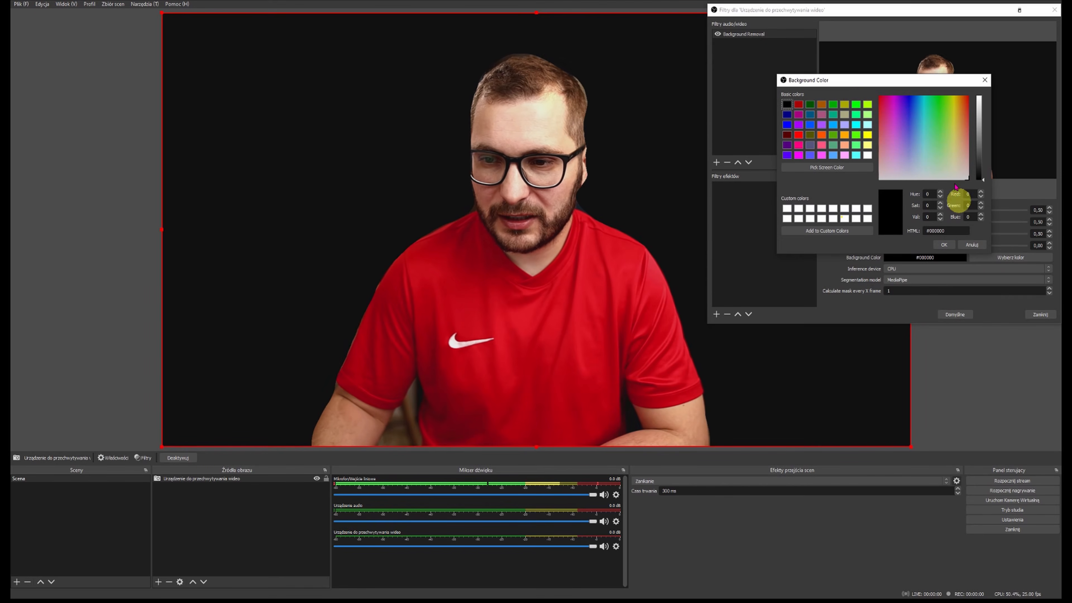
click(856, 104)
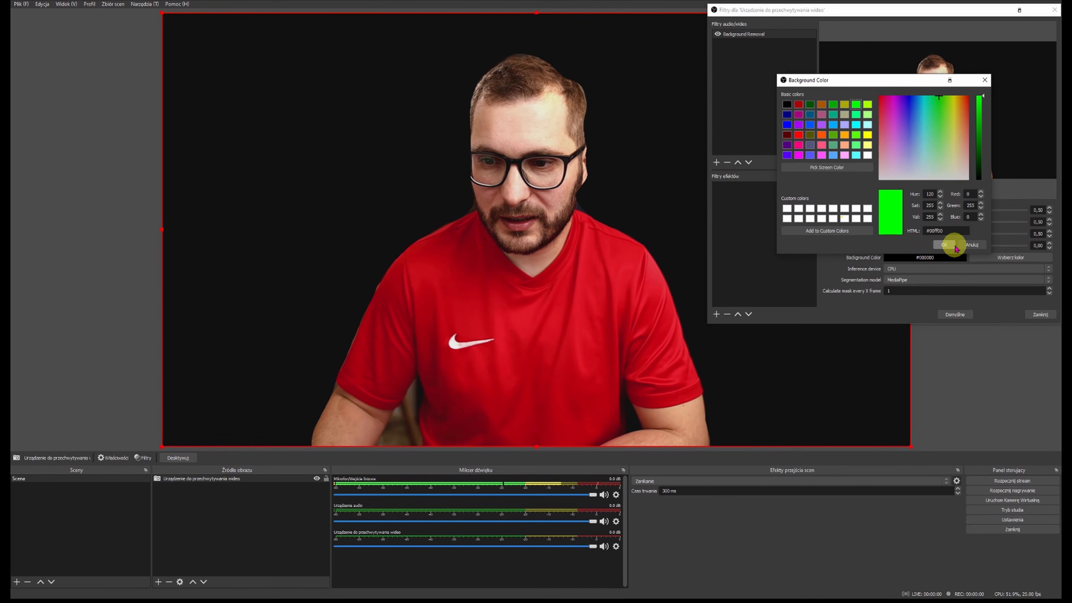
click(945, 244)
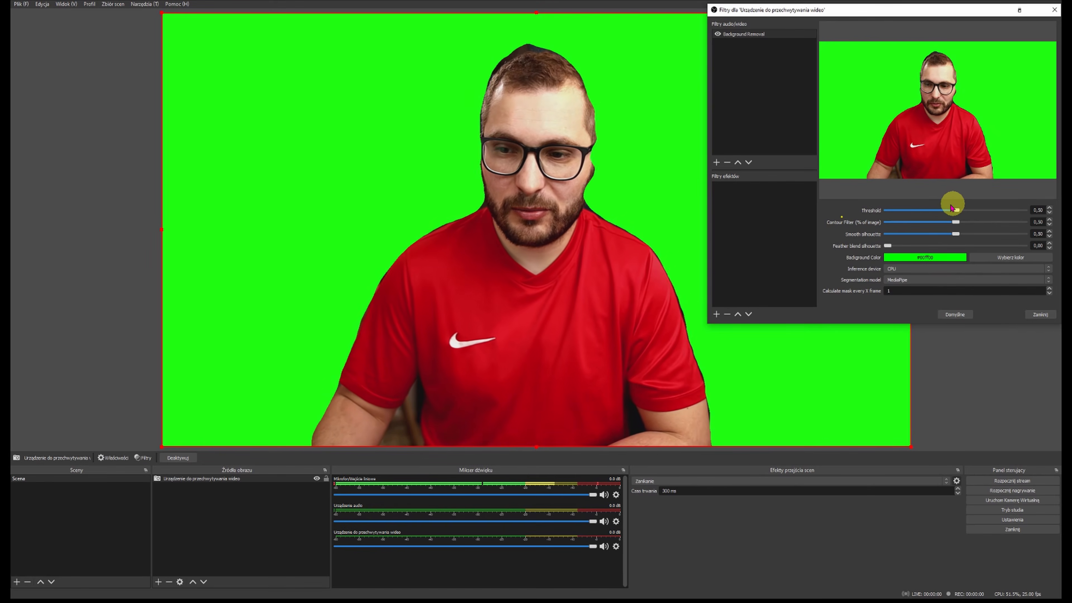
Step: Choose CPU as the filter's inference device and try the SINet segmentation model
click(922, 271)
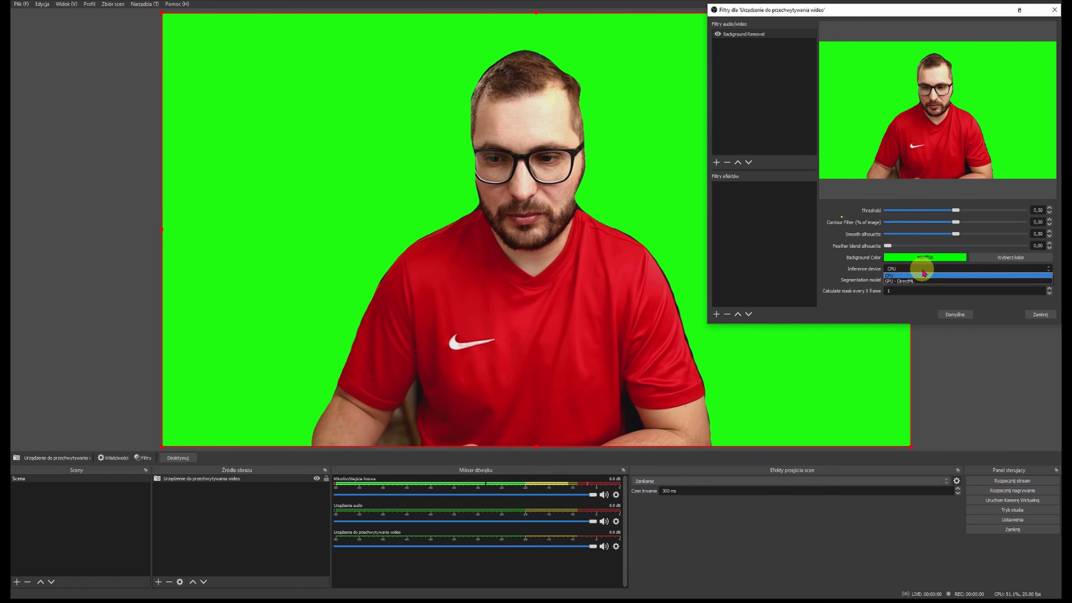
click(920, 278)
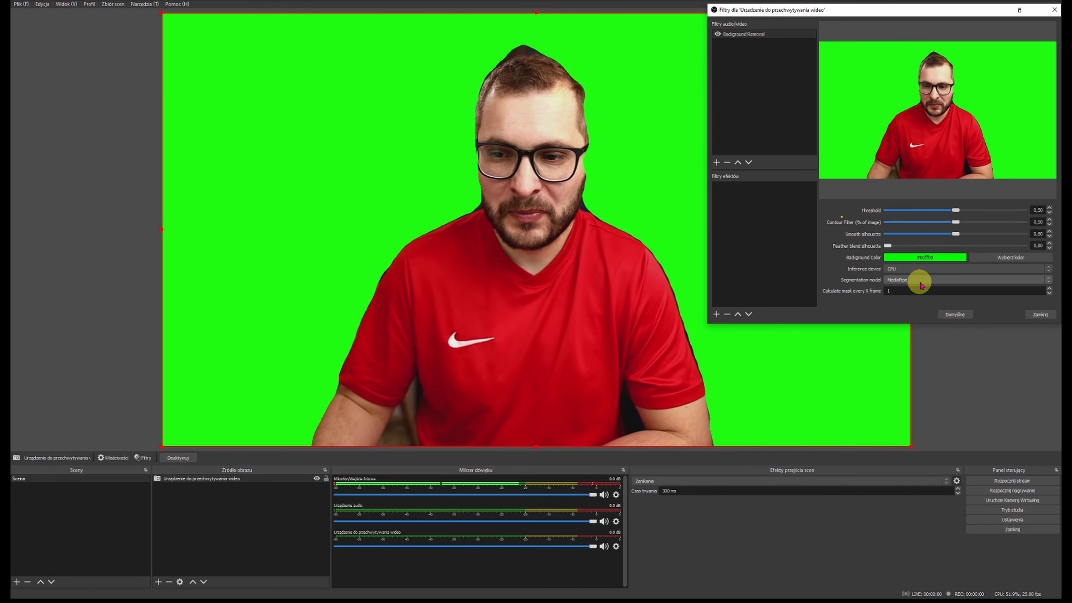
click(920, 286)
click(917, 287)
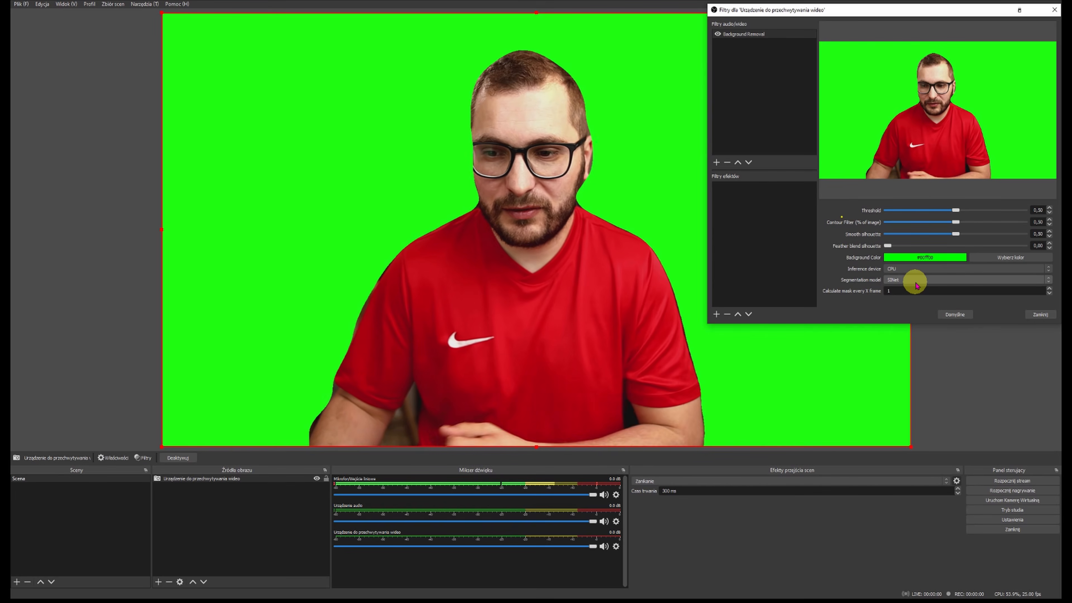
Step: Try the MODNet segmentation model on the camera picture, followed by MediaPipe for comparison
click(915, 281)
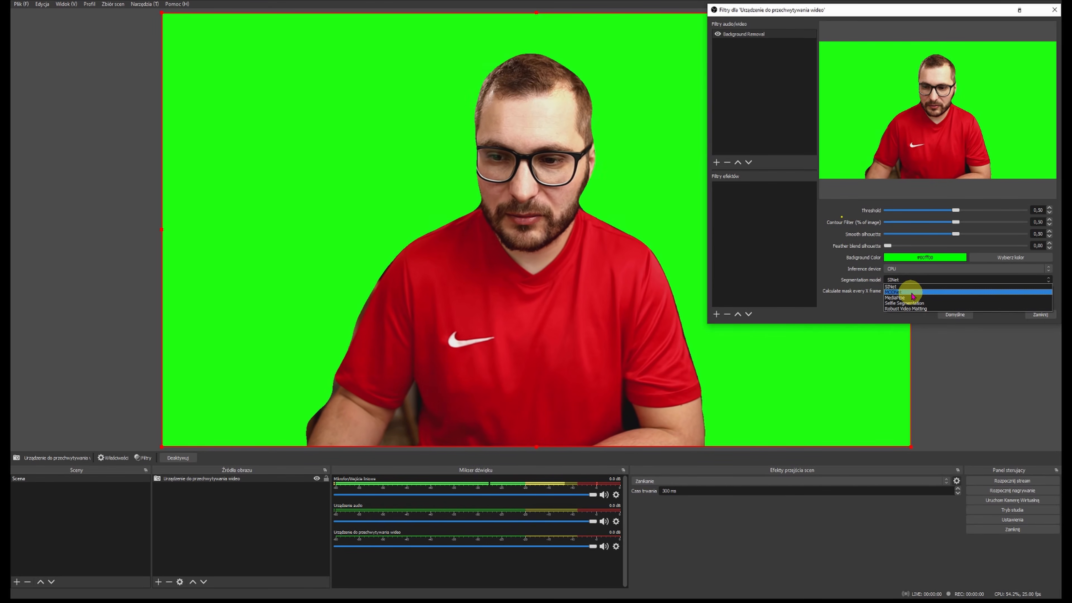
click(913, 293)
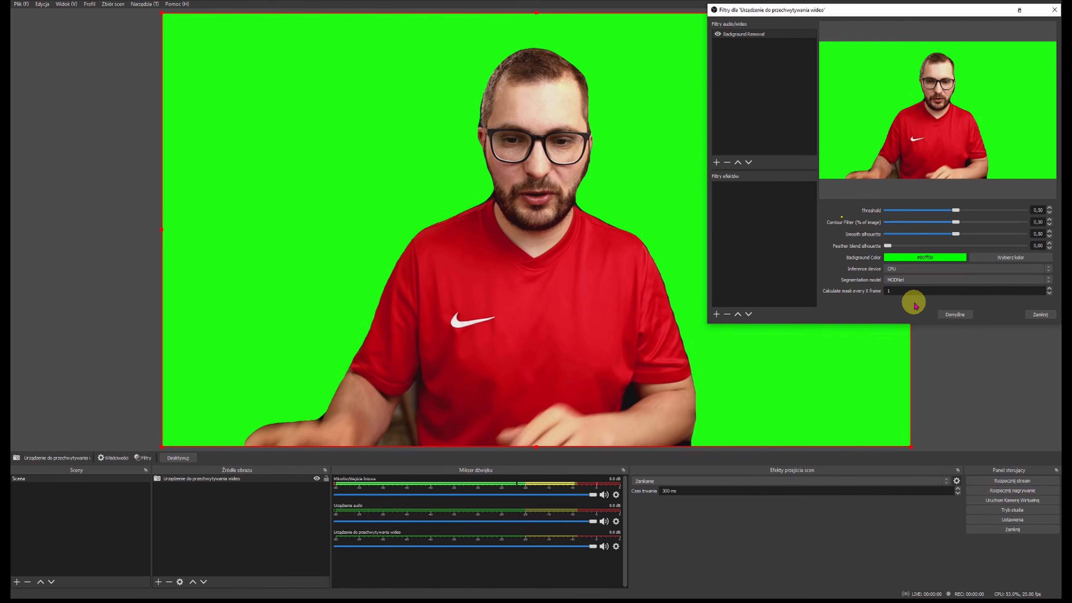
click(911, 280)
click(912, 297)
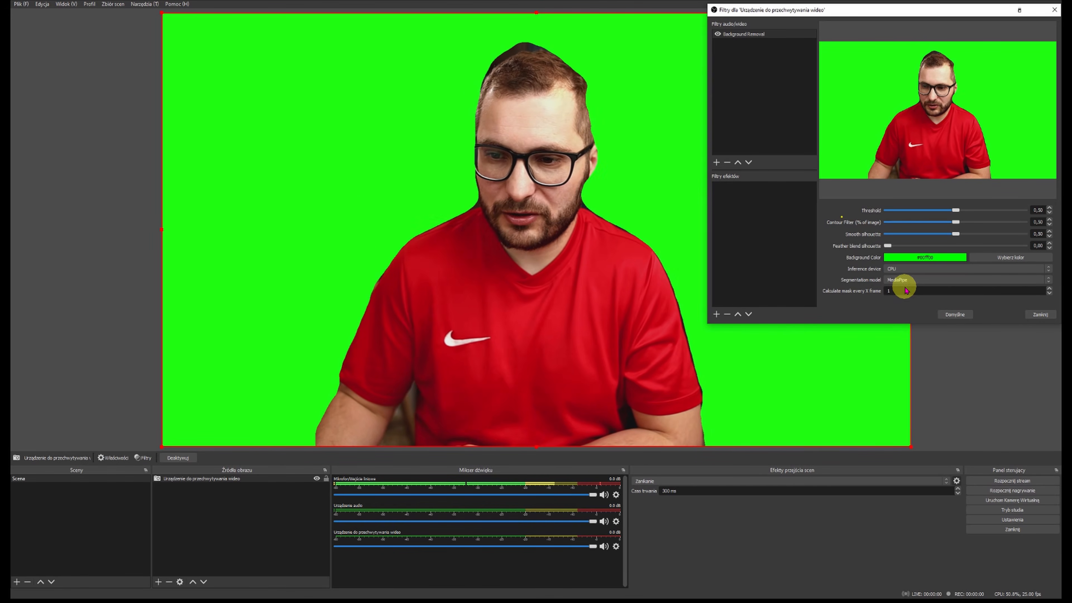
Step: Set the filter's segmentation model to Selfie Segmentation
click(933, 282)
click(932, 305)
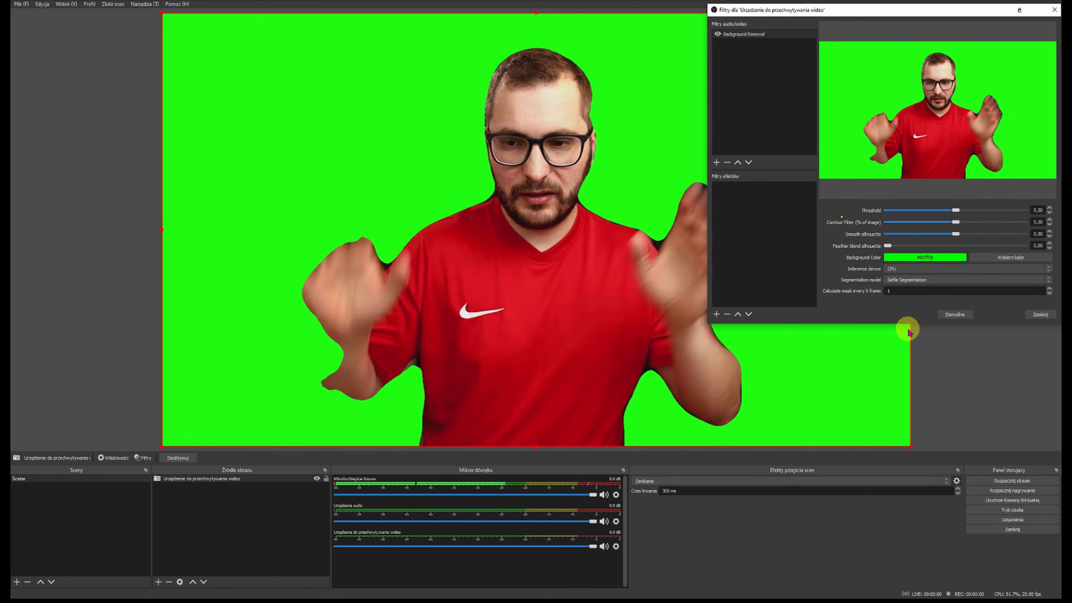
Step: Set the filter's segmentation model to Robust Video Matting, comparing it with MediaPipe on the camera picture
click(902, 282)
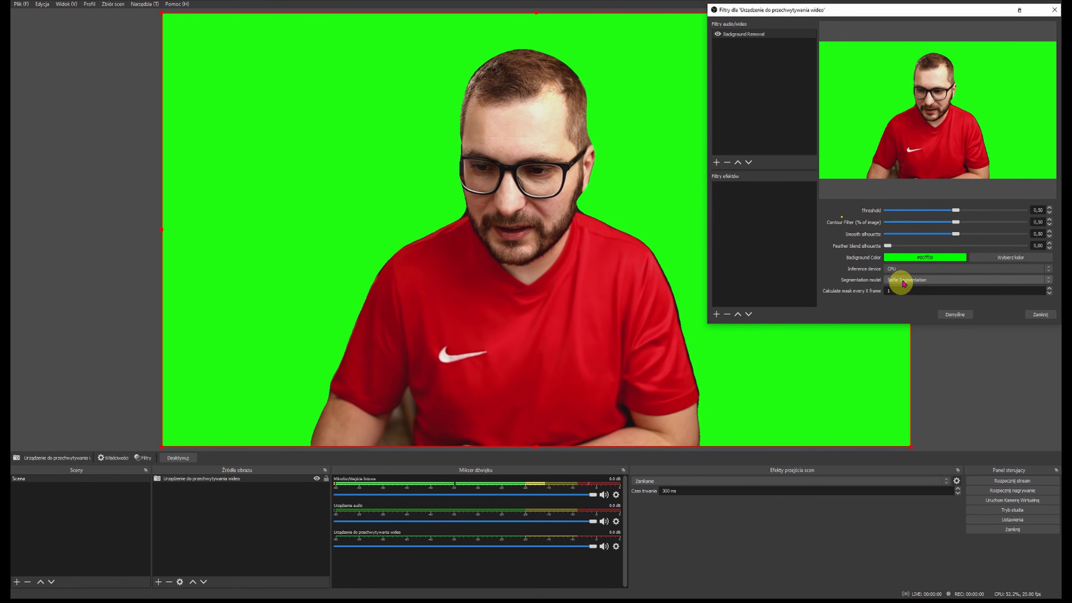
click(945, 282)
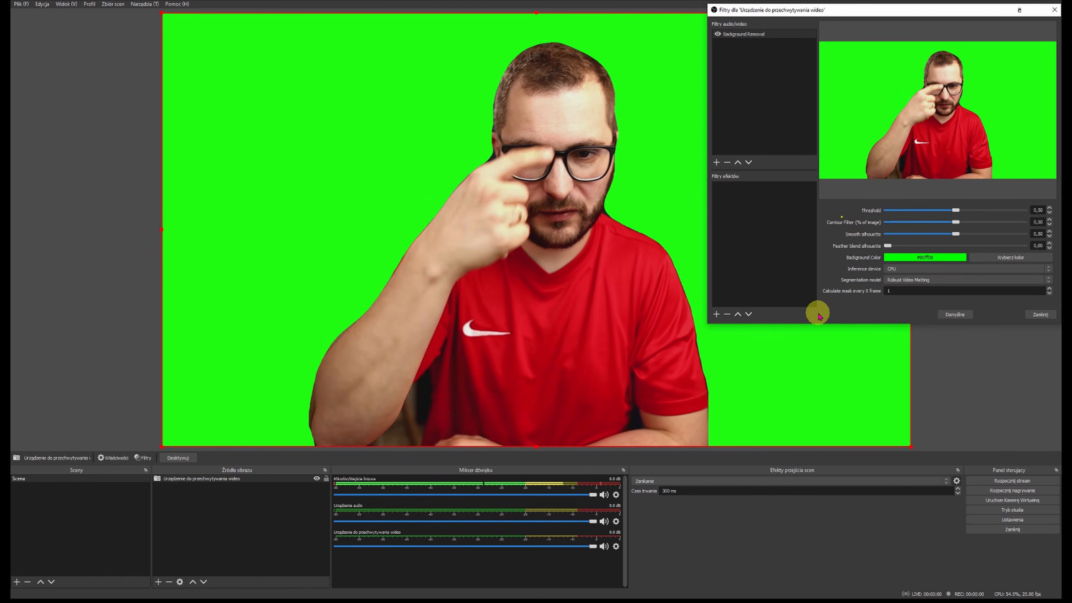
click(907, 279)
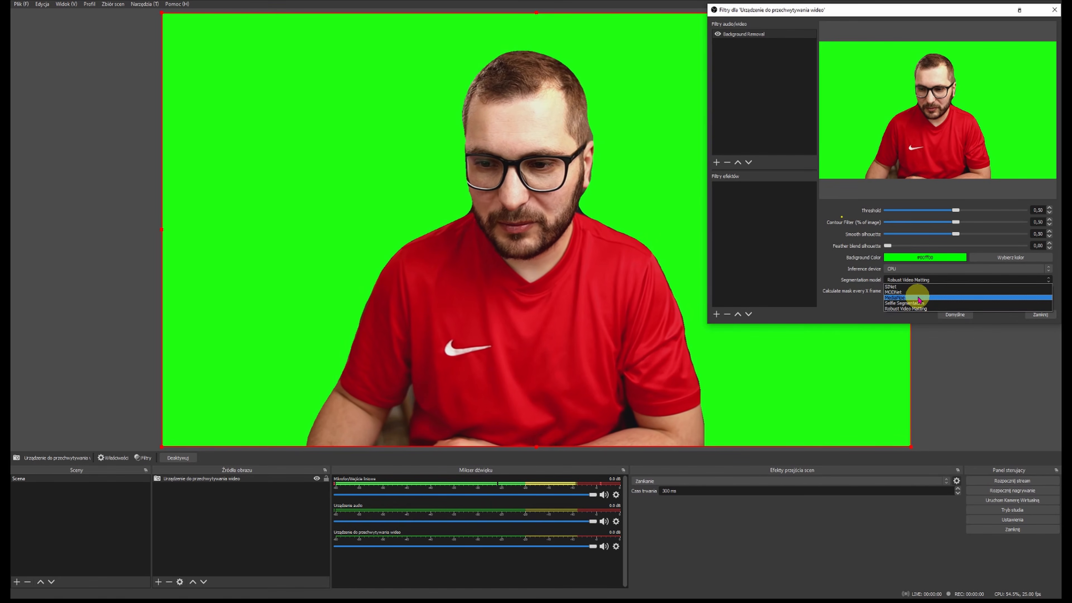
click(918, 298)
click(917, 280)
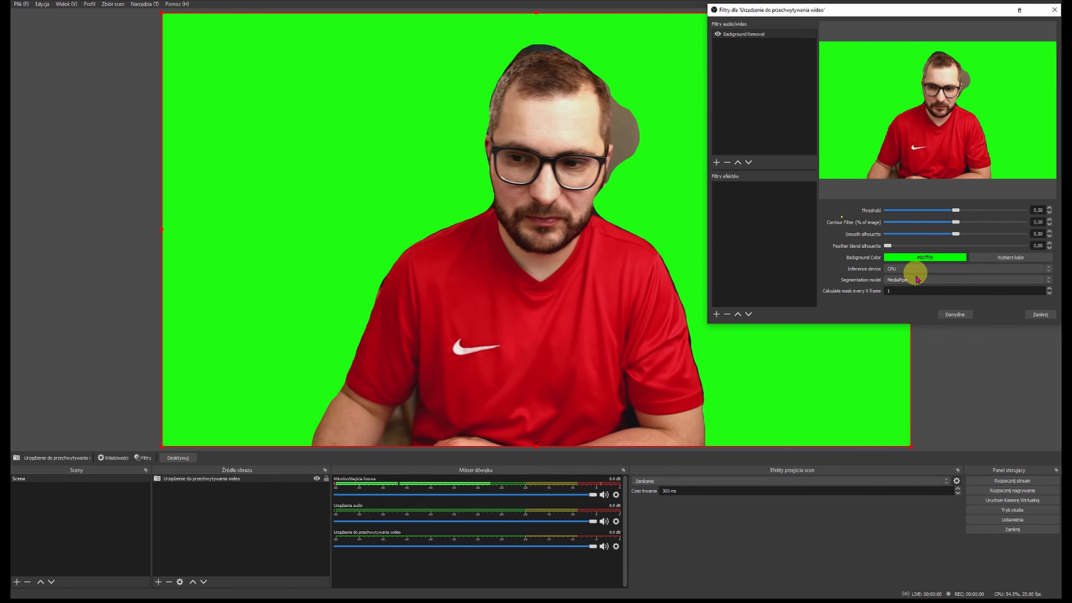
click(906, 310)
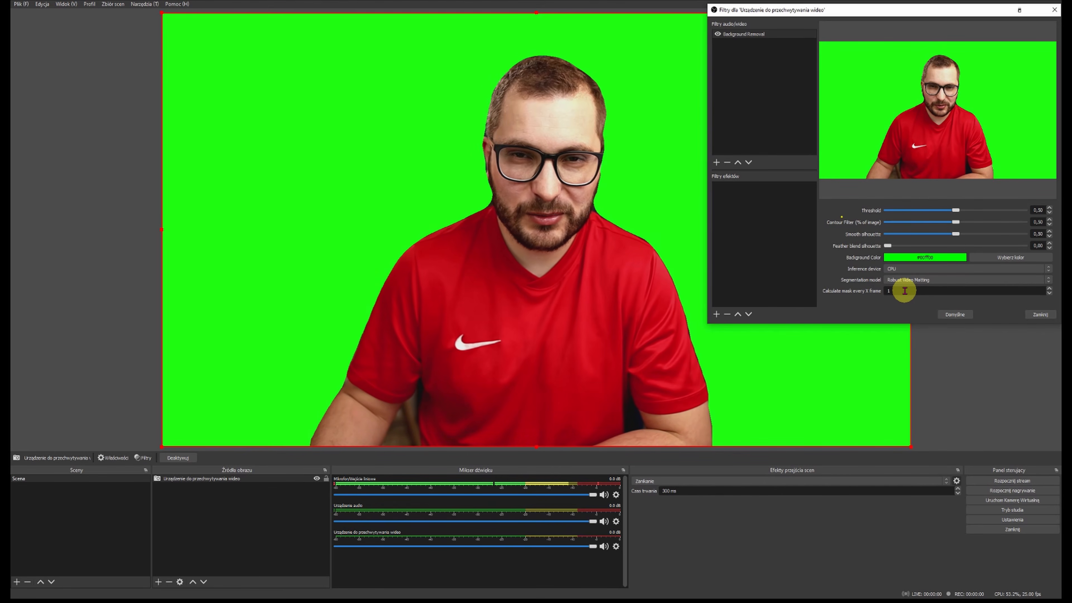
click(907, 291)
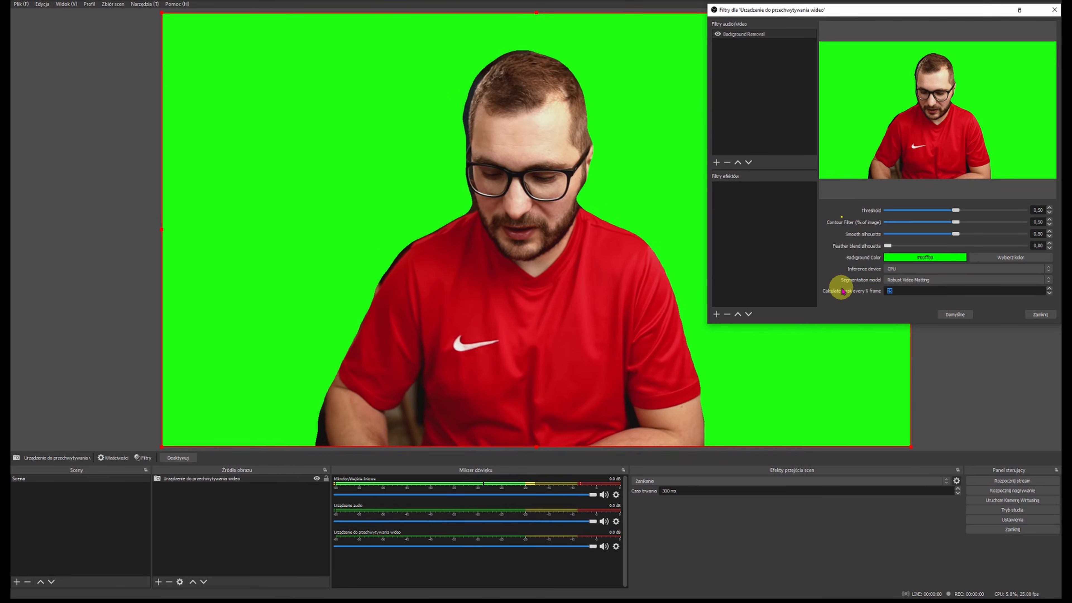
key(Escape)
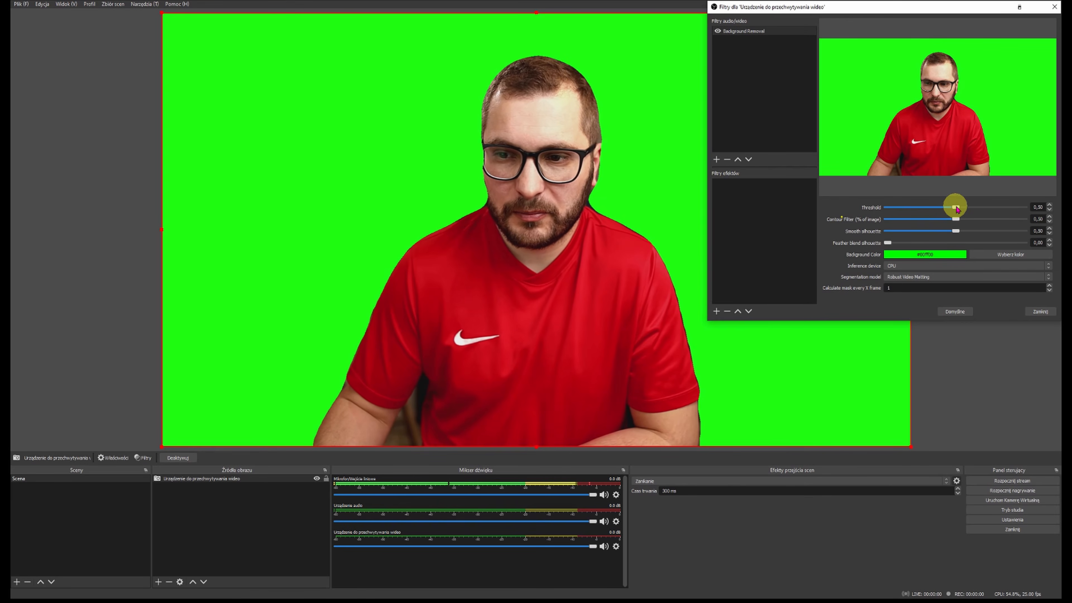
Step: Set the Background Removal filter's threshold to 0.25, contour filter to 0.00 and feather blend silhouette to 0.05
drag(954, 208, 942, 208)
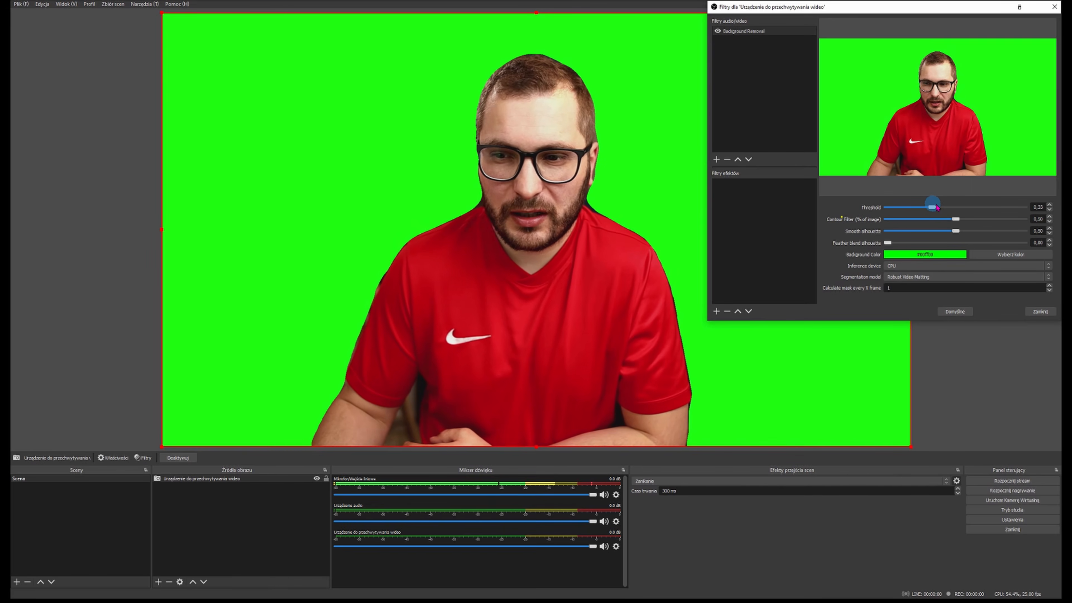
drag(929, 207, 915, 209)
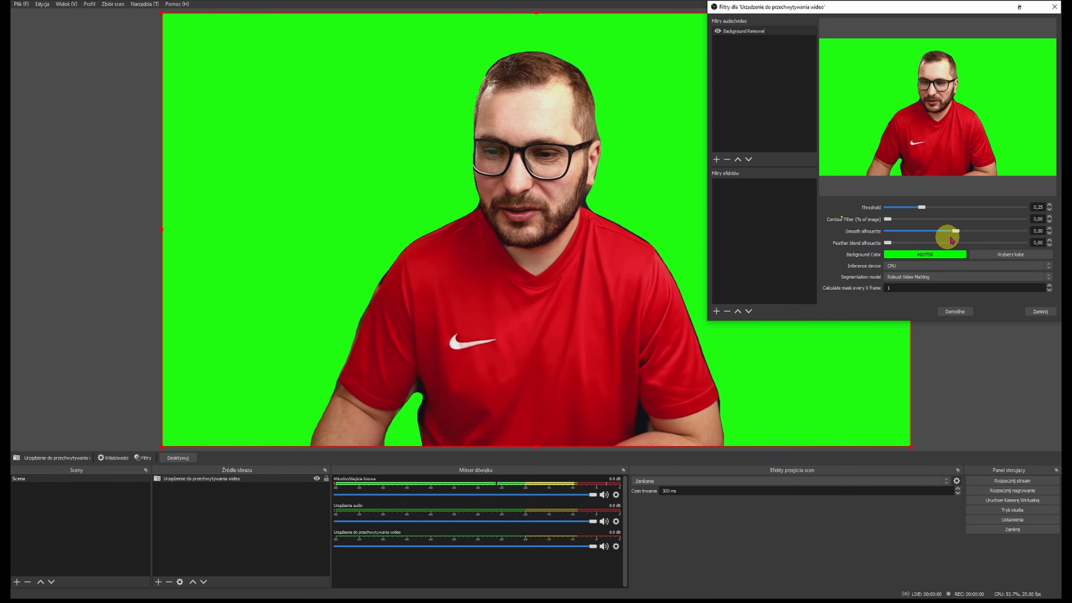
drag(955, 231, 886, 233)
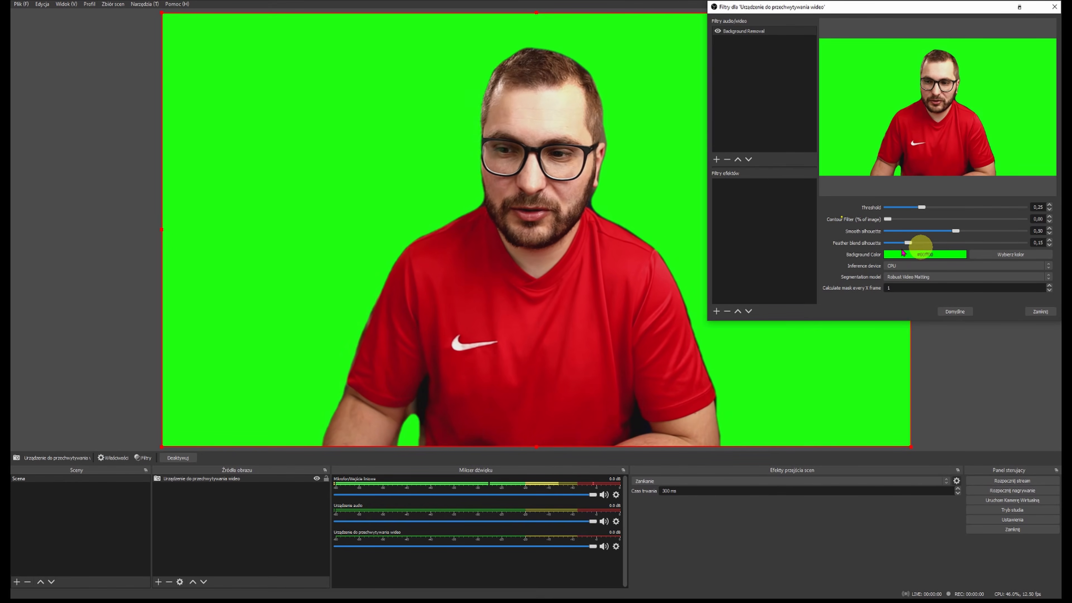
drag(908, 242, 894, 243)
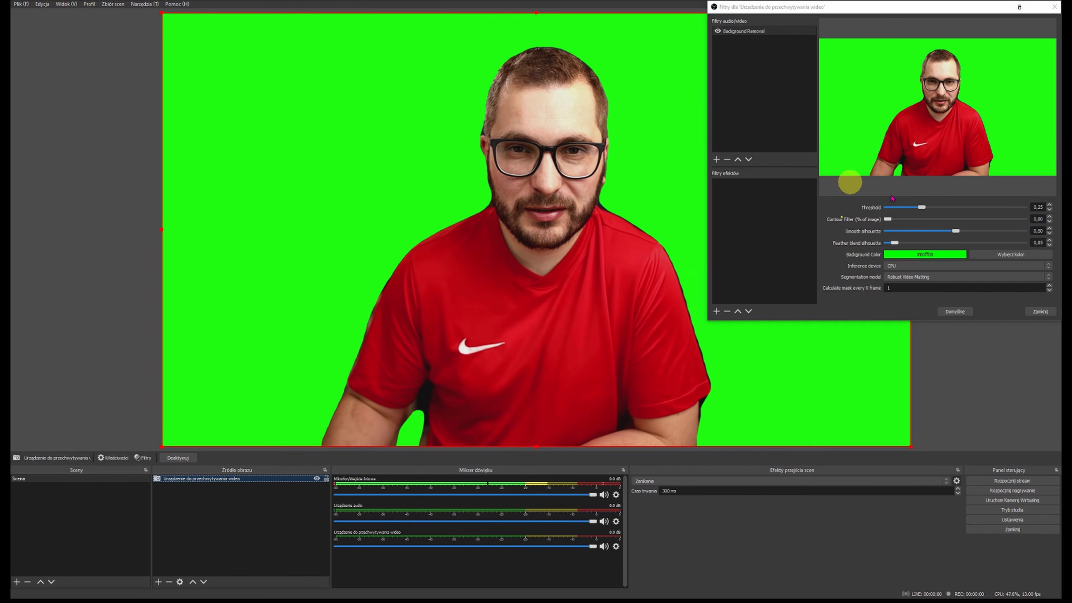
Step: Show the Statistics dock and reset its counters to check the frame rate and rendering performance
right_click(957, 473)
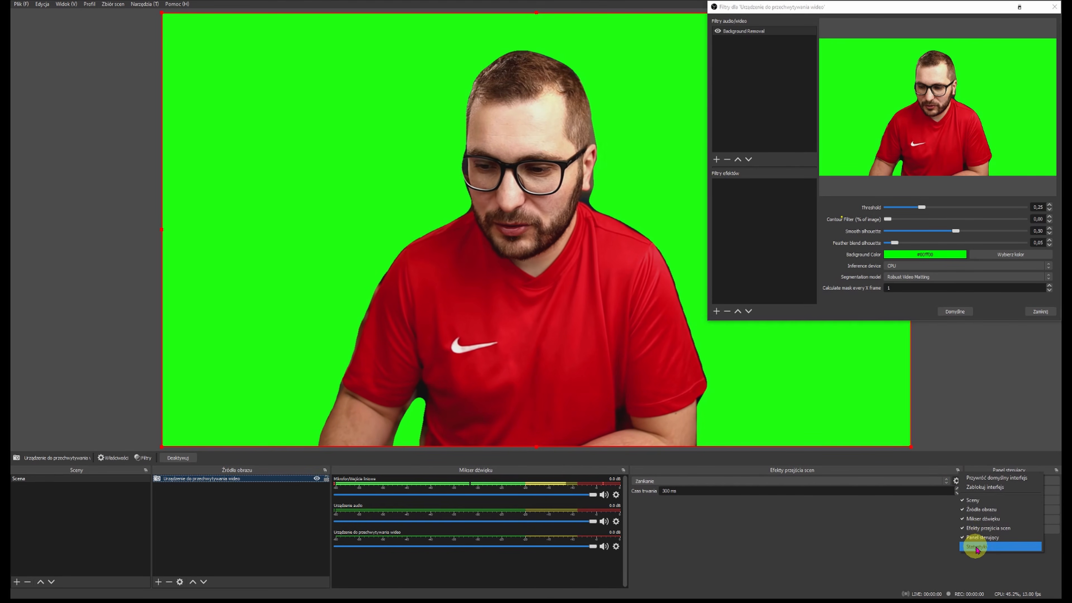
click(975, 547)
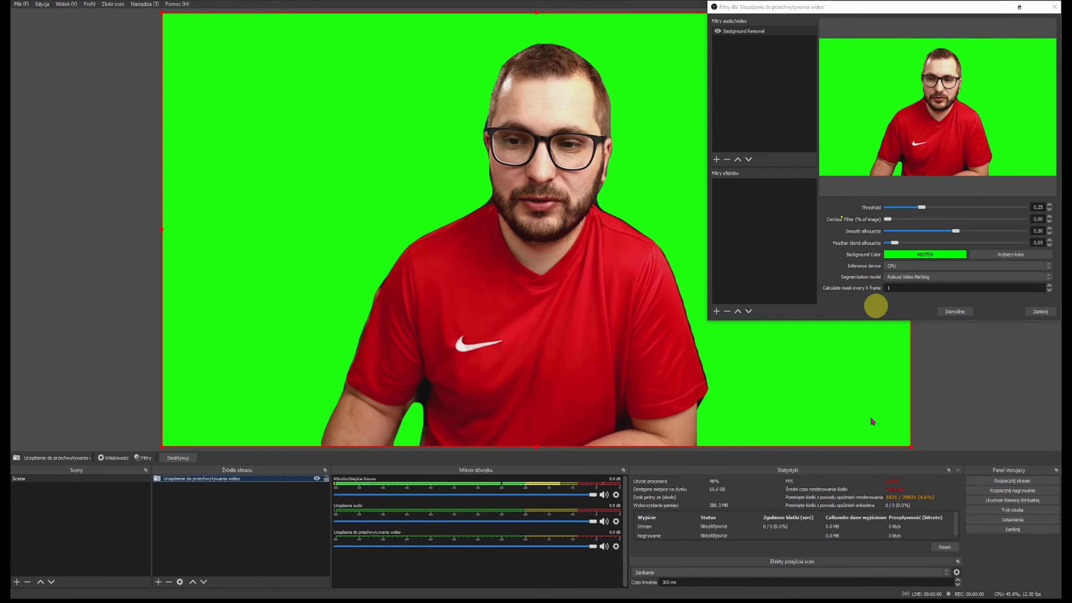
click(941, 547)
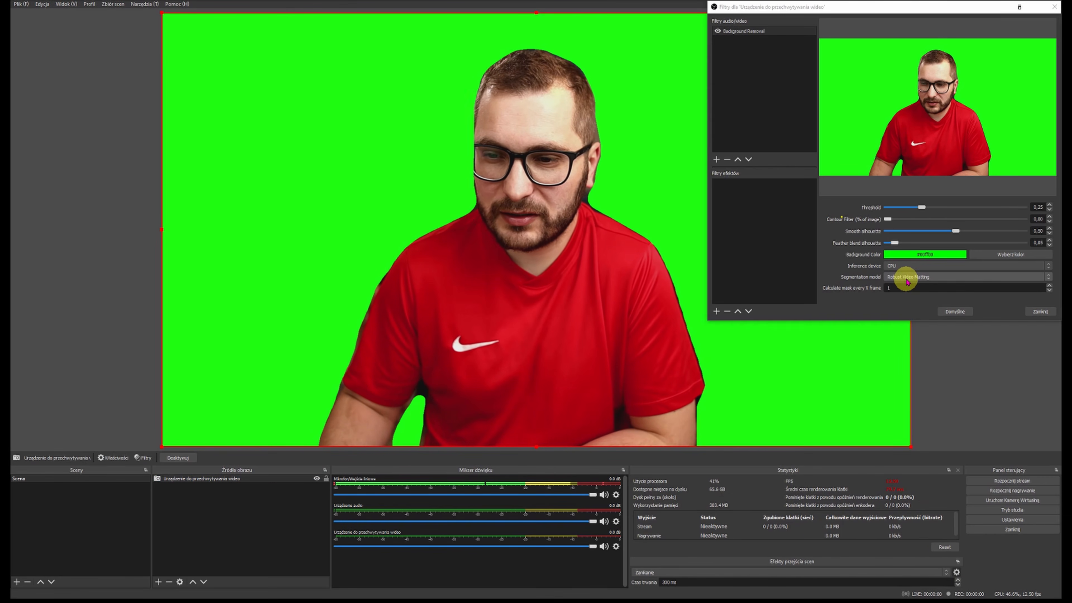
click(907, 278)
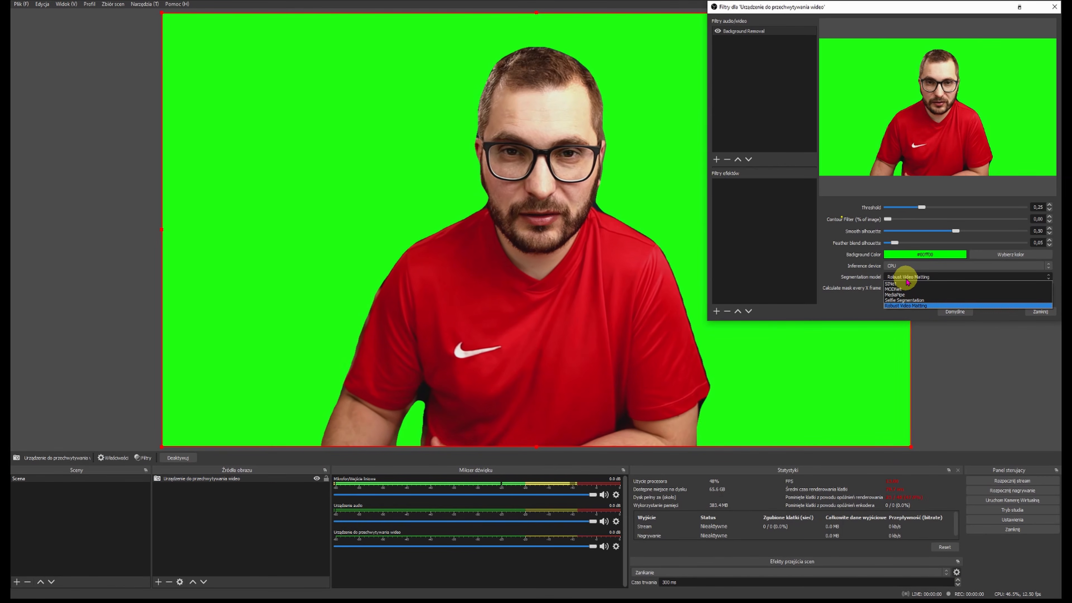
click(829, 272)
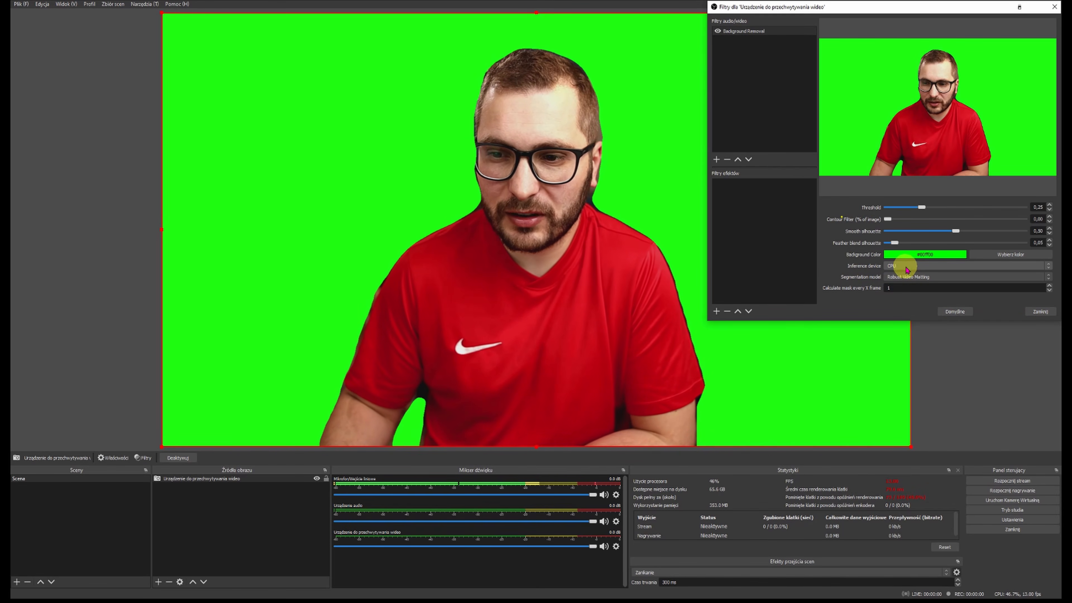
click(906, 266)
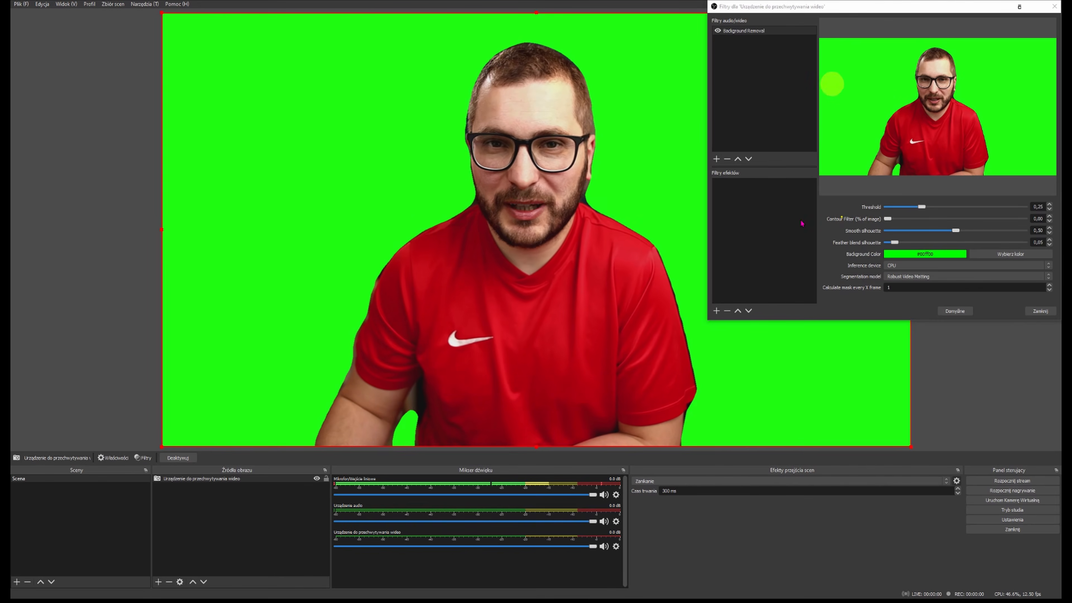
Step: Add a Chroma Key effect filter with the green key colour type to the camera source and close its filters window
click(716, 313)
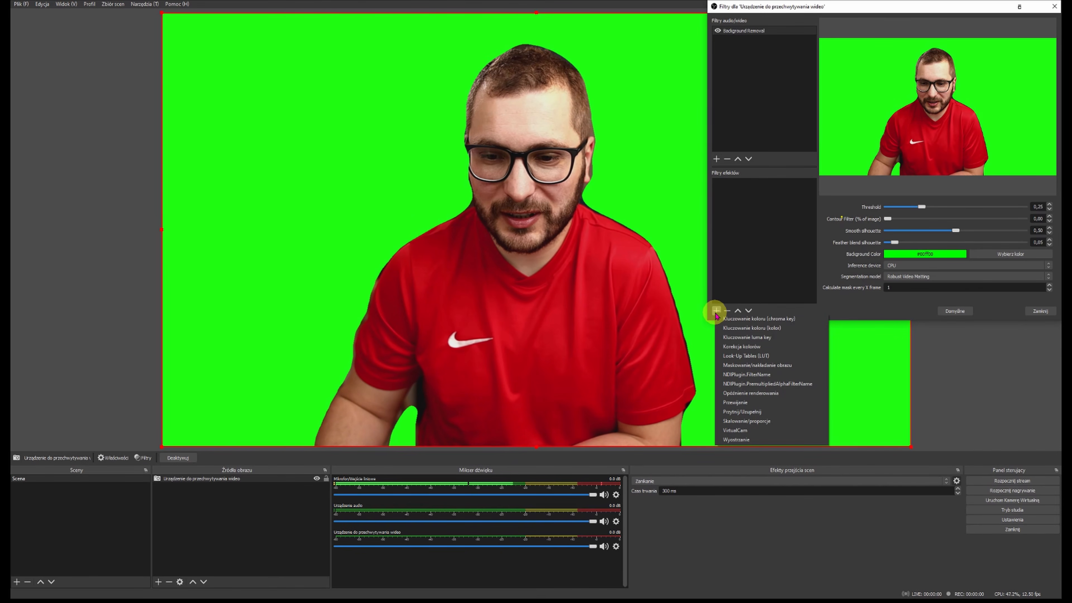
click(735, 320)
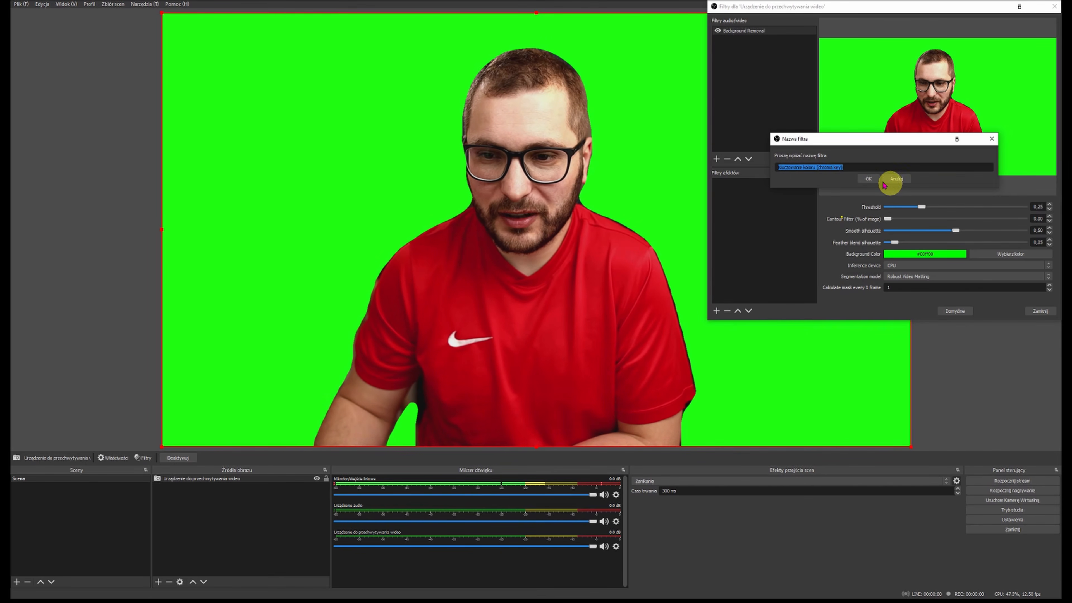
click(868, 180)
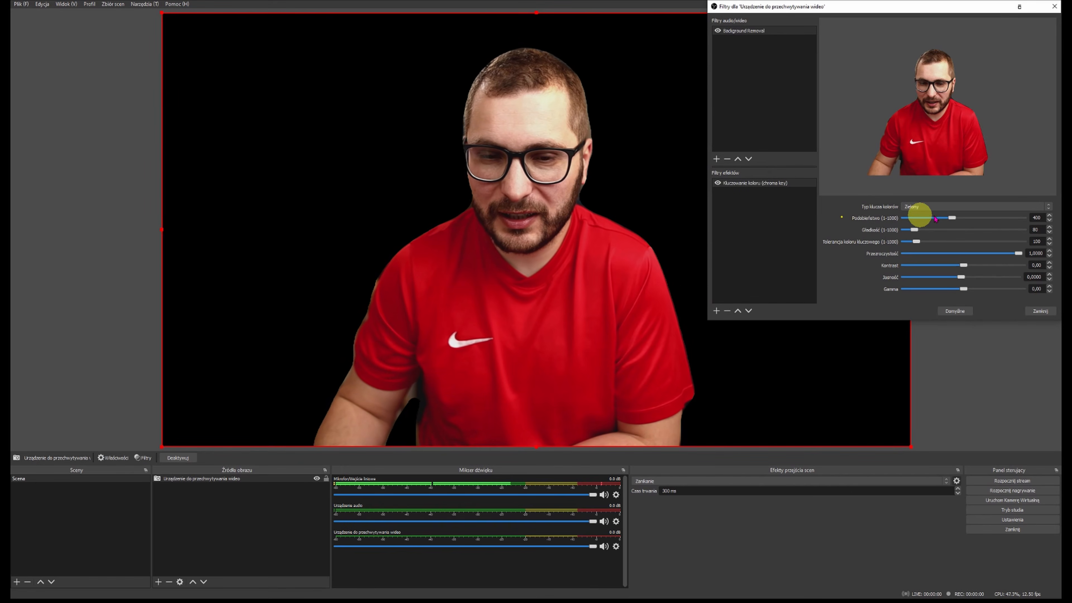
click(939, 208)
click(936, 216)
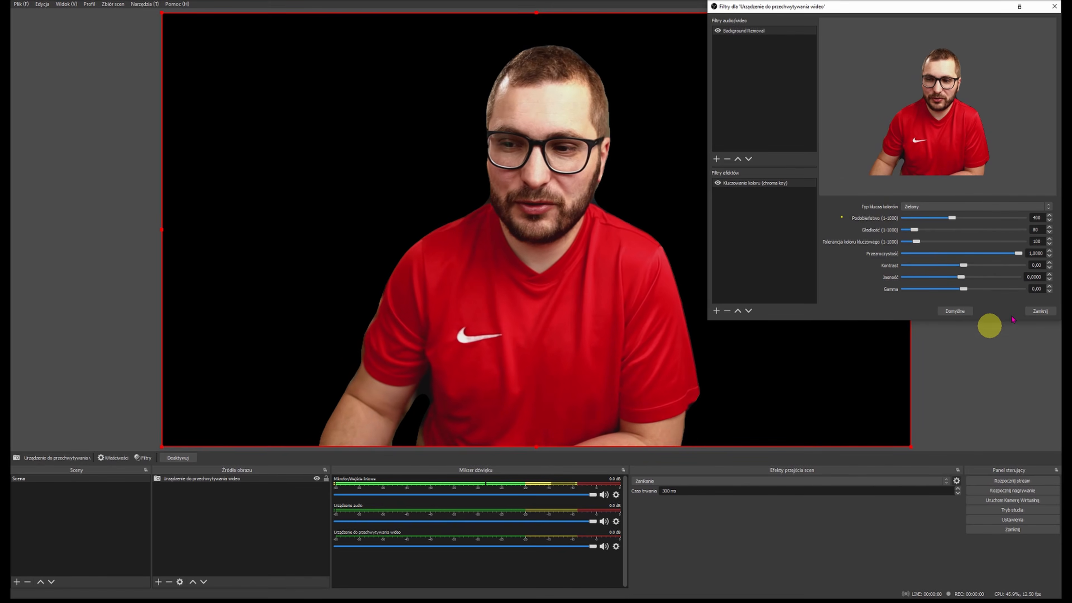
click(1036, 310)
Step: Add a Window Capture source showing the YouTube Google Chrome window and place it beneath the camera source in the source order
click(225, 509)
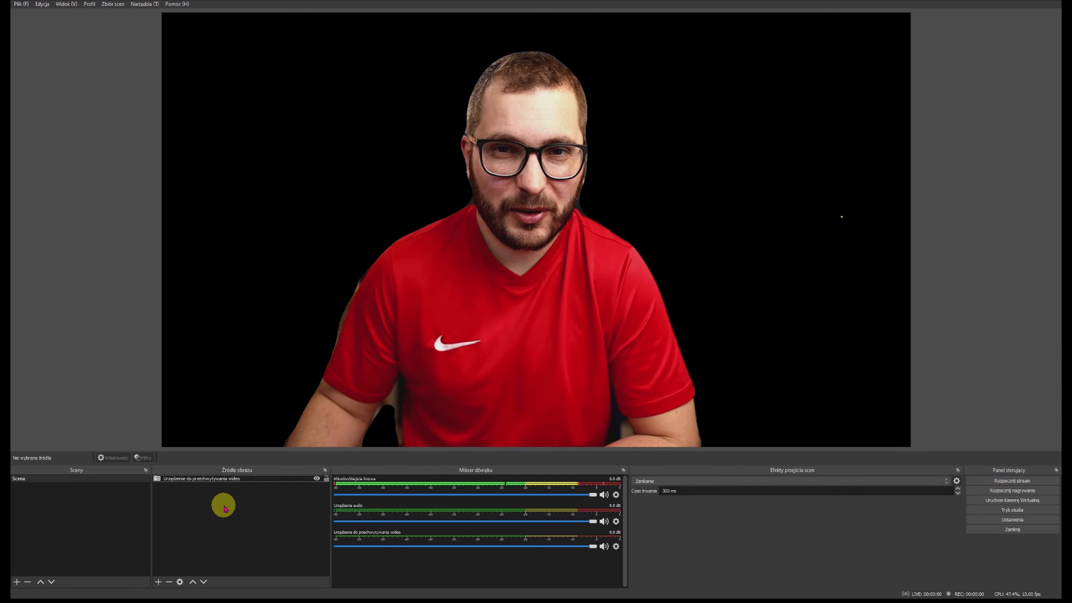
click(158, 581)
click(212, 484)
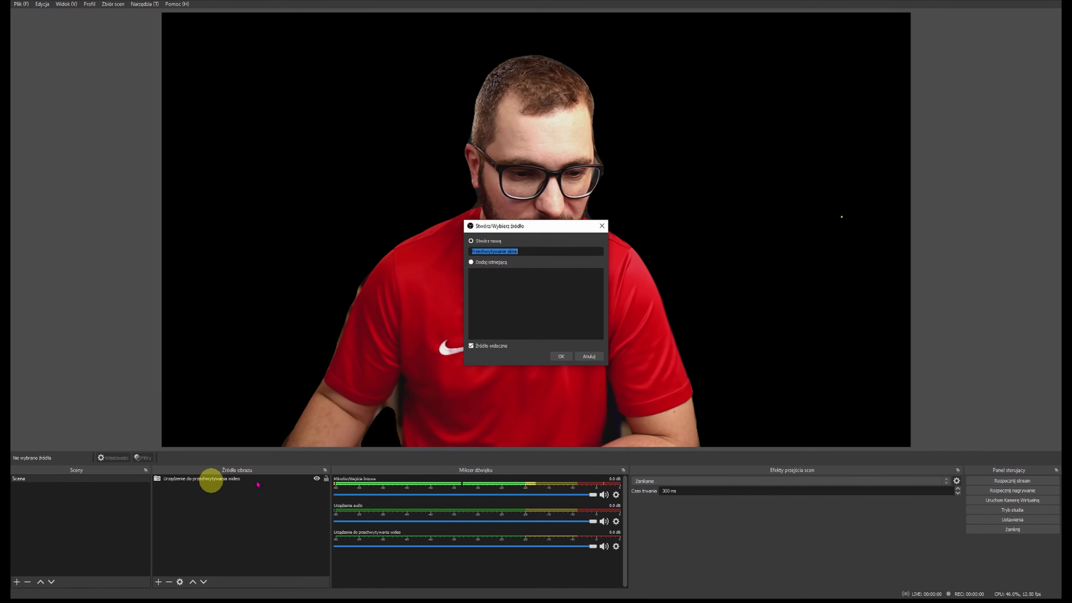
click(565, 356)
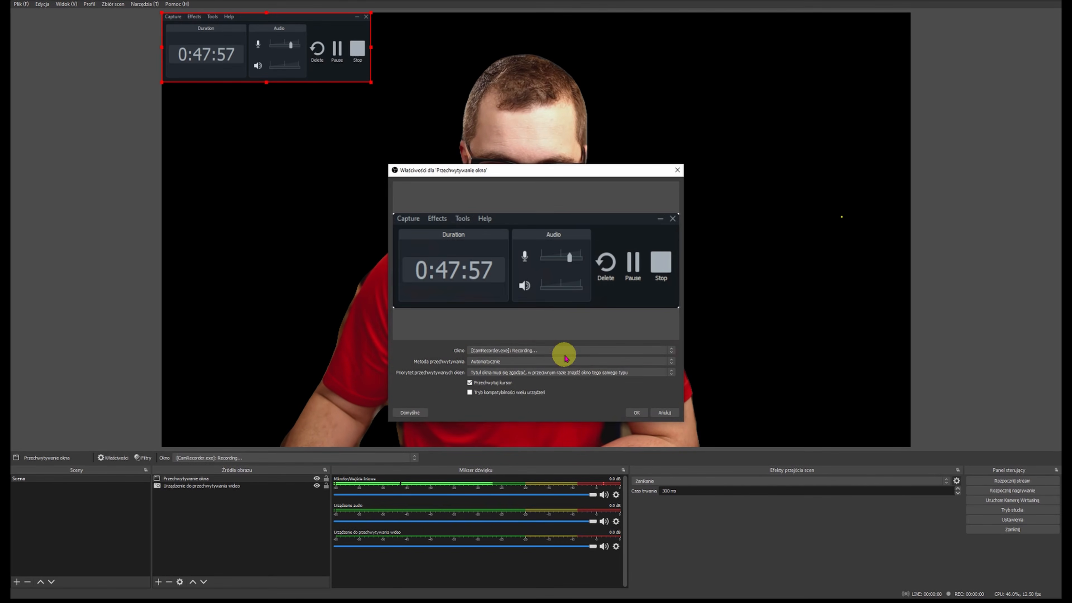
click(563, 351)
click(563, 385)
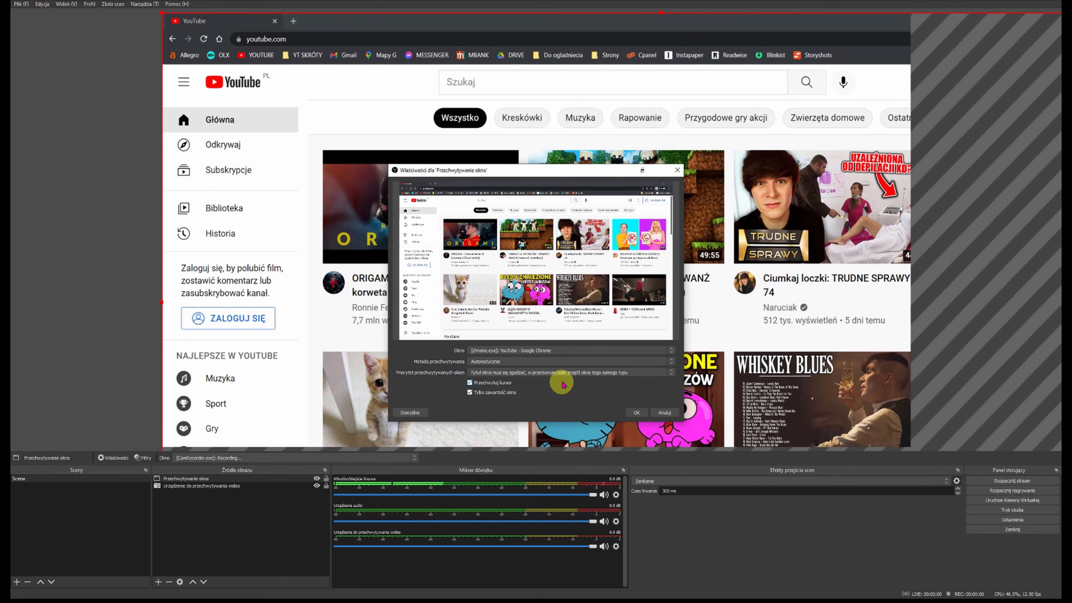
click(624, 413)
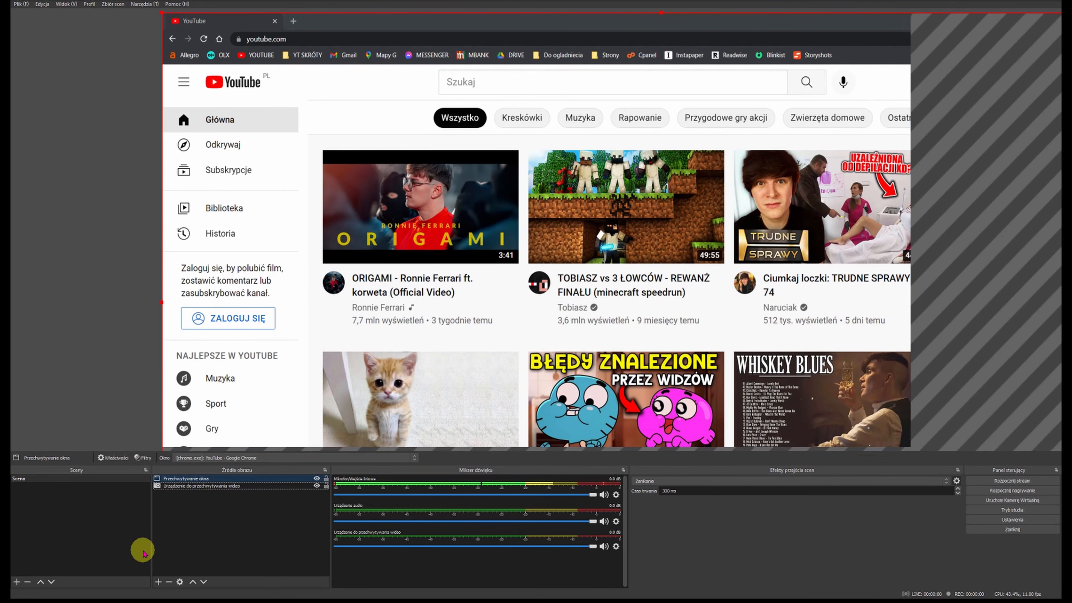
click(203, 582)
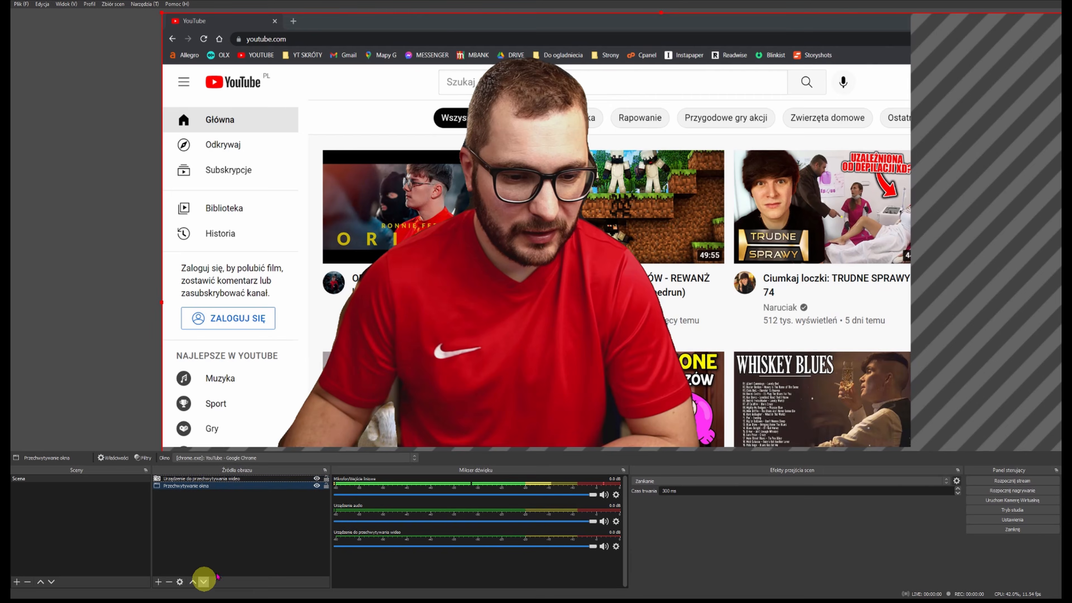
Step: Shrink the camera picture proportionally and place the presenter in the lower-right corner of the canvas over the YouTube page
click(202, 479)
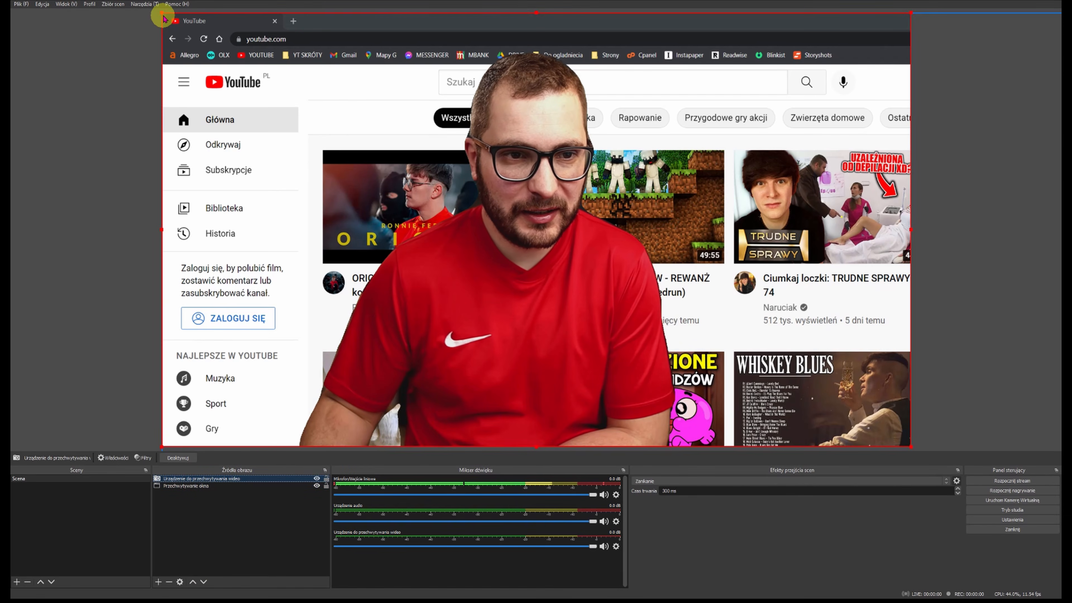
drag(162, 13, 618, 299)
drag(730, 404, 814, 408)
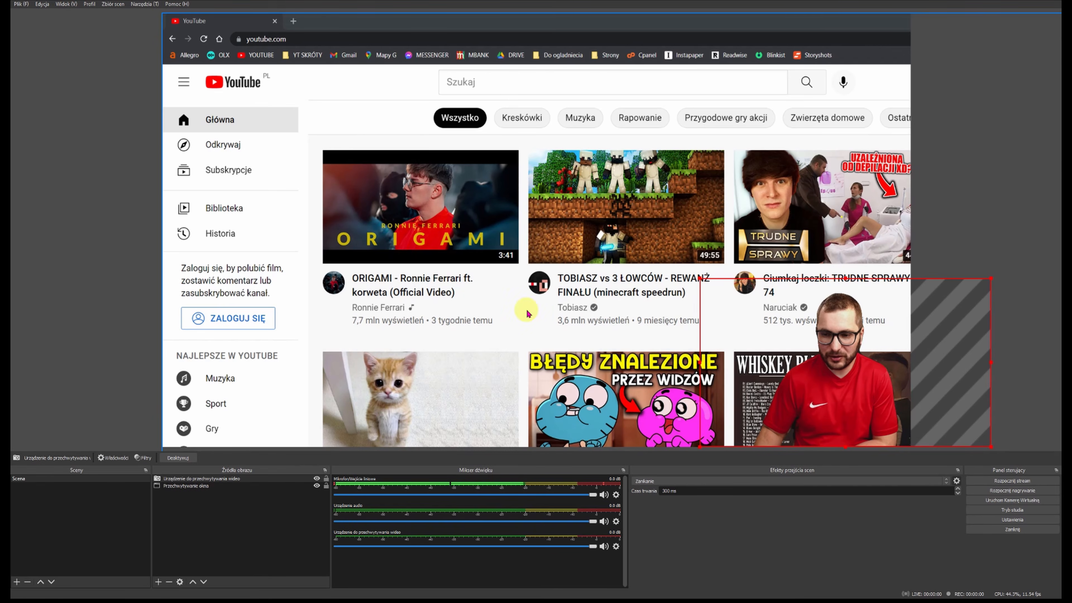
click(348, 101)
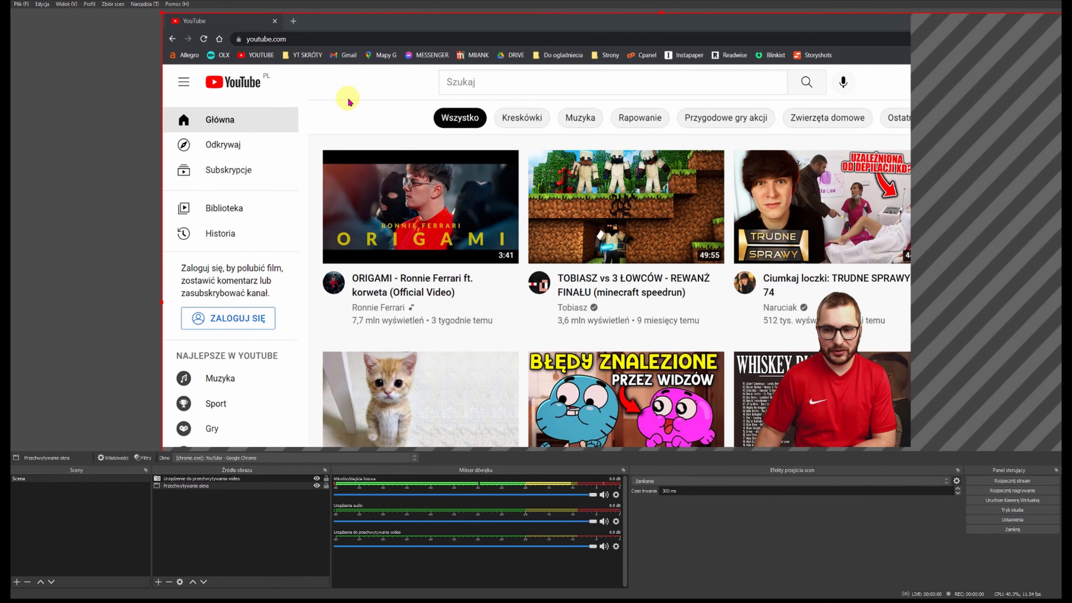